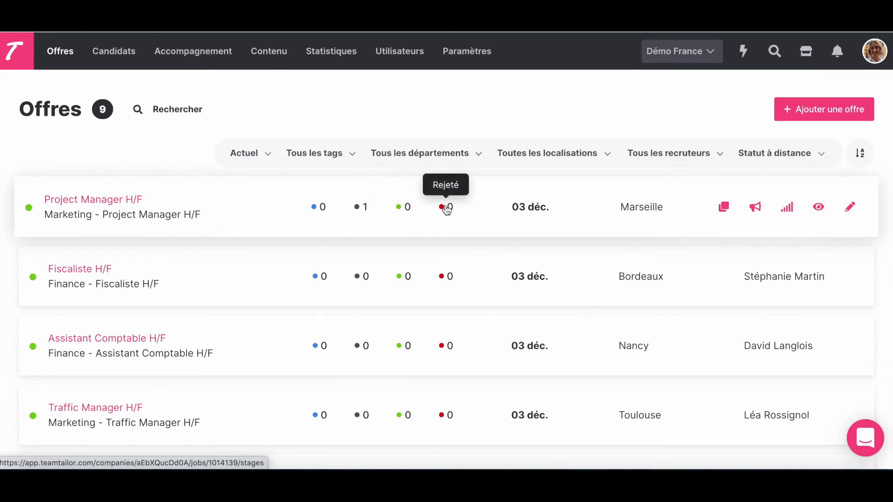
Step: Create a job offer from the Assistant Marketing template and extend its title to "Assistant Marketing H/F CDI"
click(813, 111)
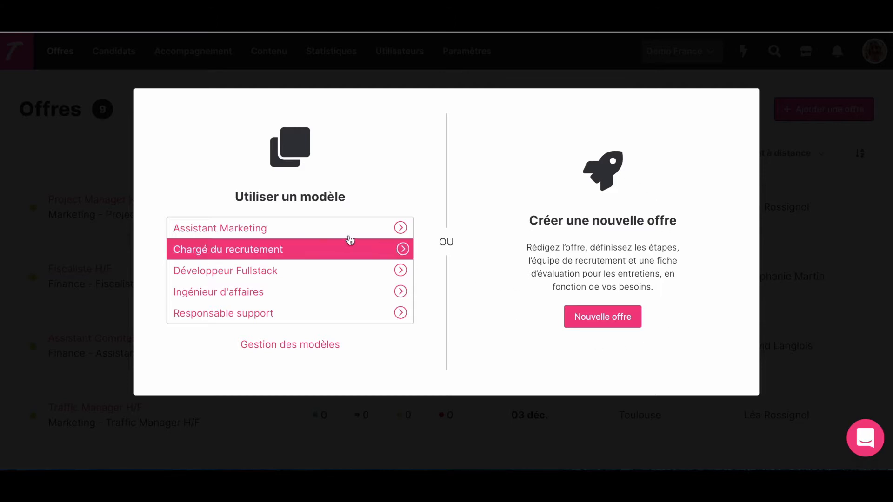
click(263, 233)
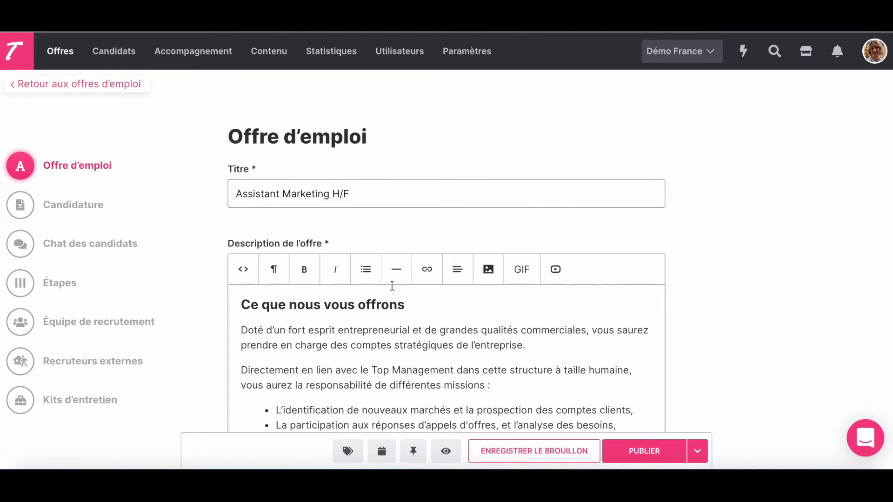
scroll(391, 285, down, 1)
click(399, 139)
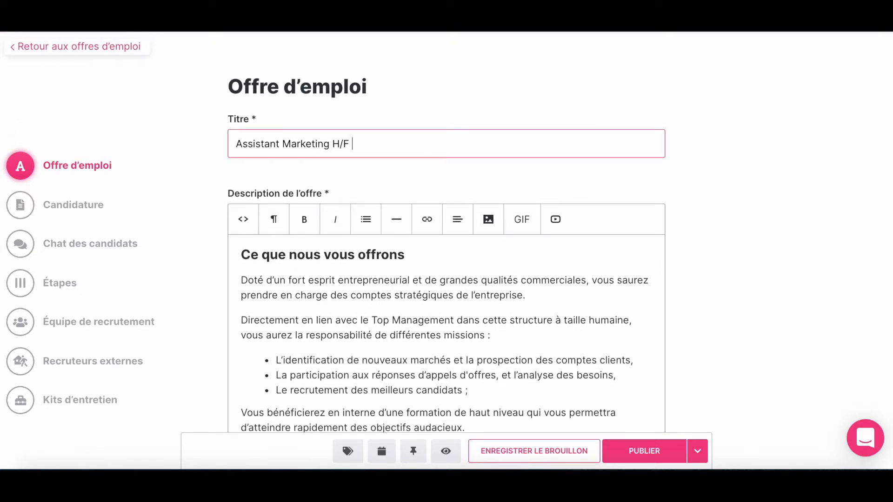
Step: Insert a "high five" GIF of two men shaking hands on a new line at the end of the offer description
scroll(392, 313, down, 4)
scroll(391, 313, down, 4)
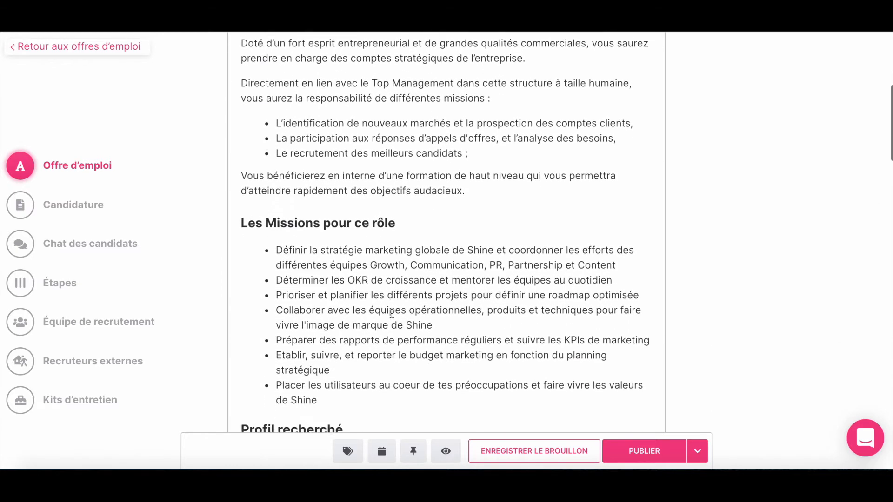
scroll(391, 313, down, 2)
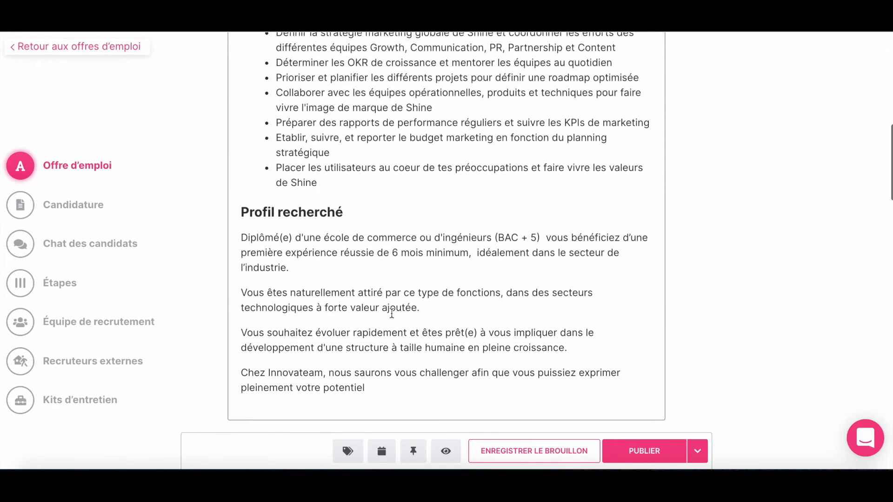
click(403, 388)
key(Return)
scroll(425, 308, up, 7)
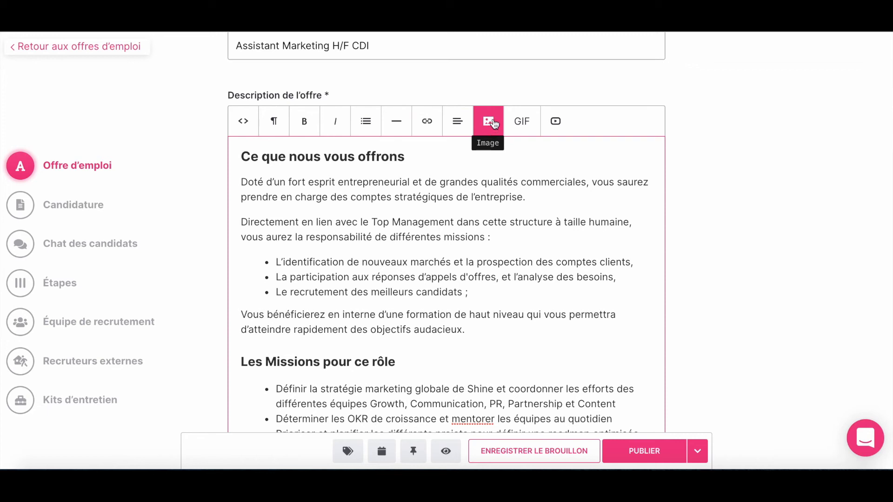
click(522, 121)
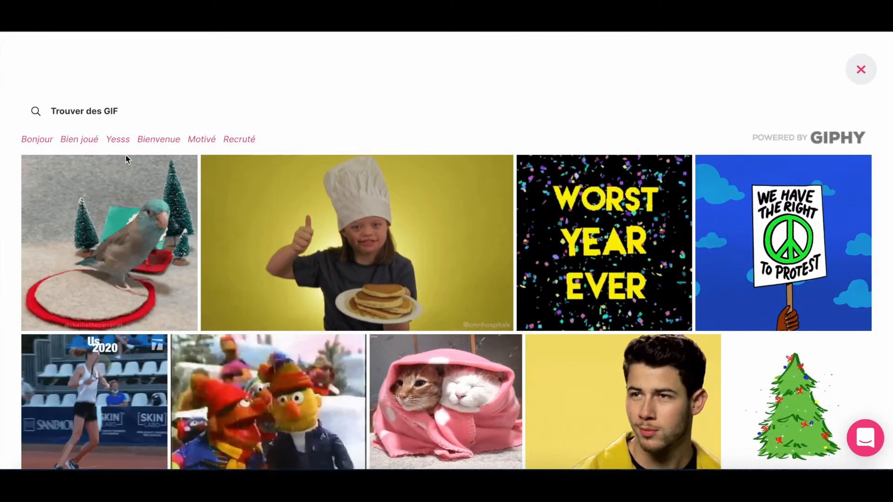
text(high five)
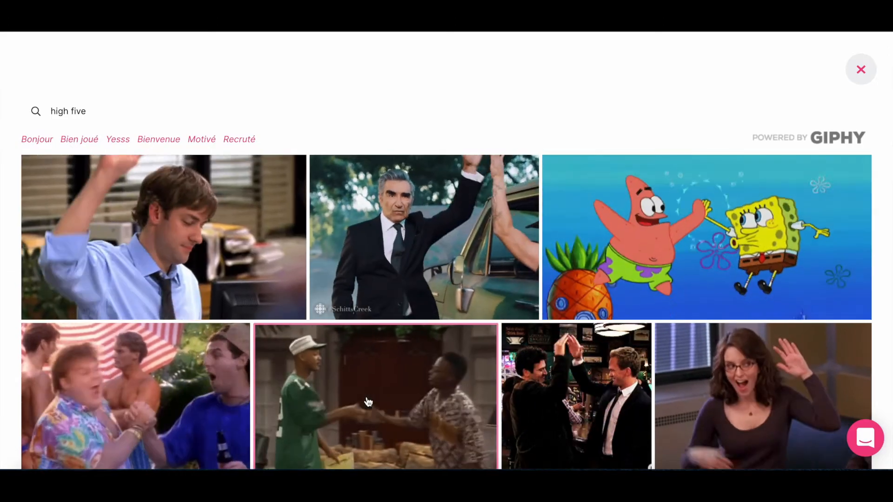
click(368, 402)
Step: Set the position of the GIF in the offer description to Center and save the change
scroll(373, 383, down, 7)
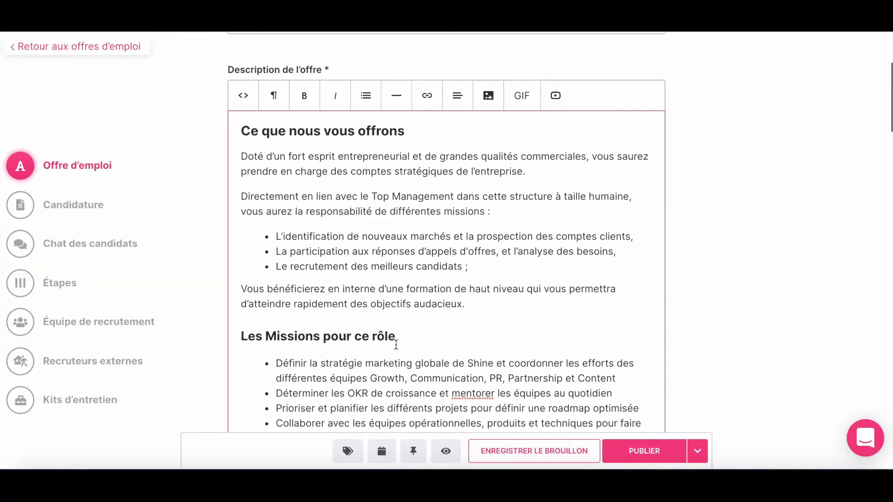
scroll(396, 344, down, 5)
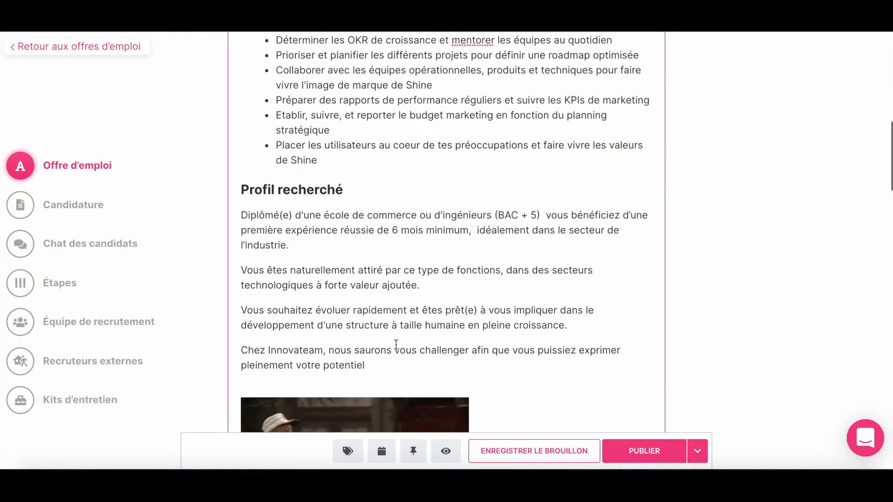
click(356, 331)
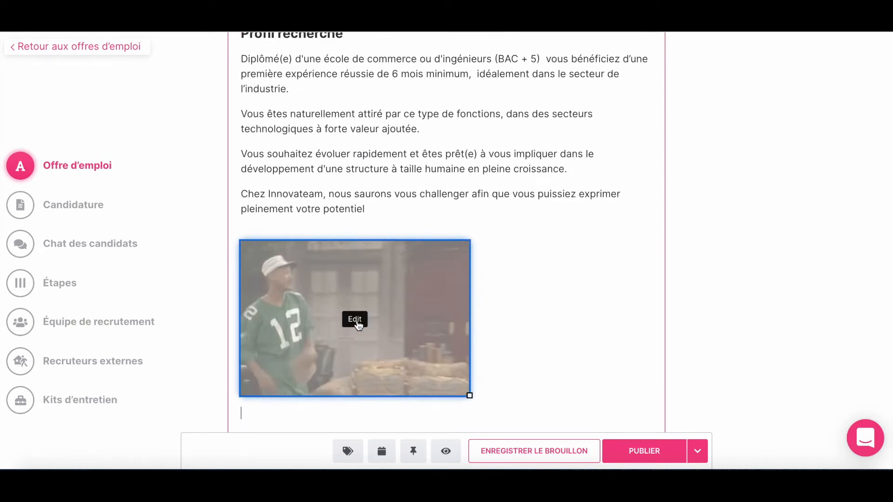
click(380, 321)
click(428, 367)
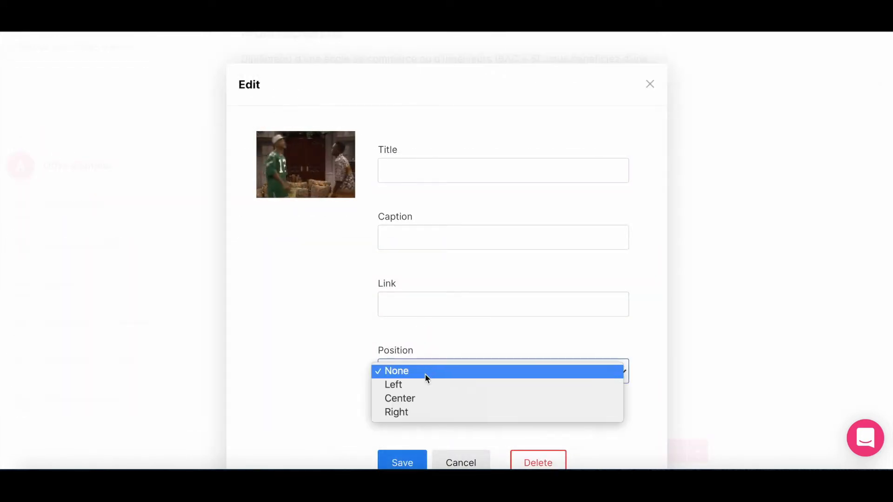
click(421, 398)
click(403, 459)
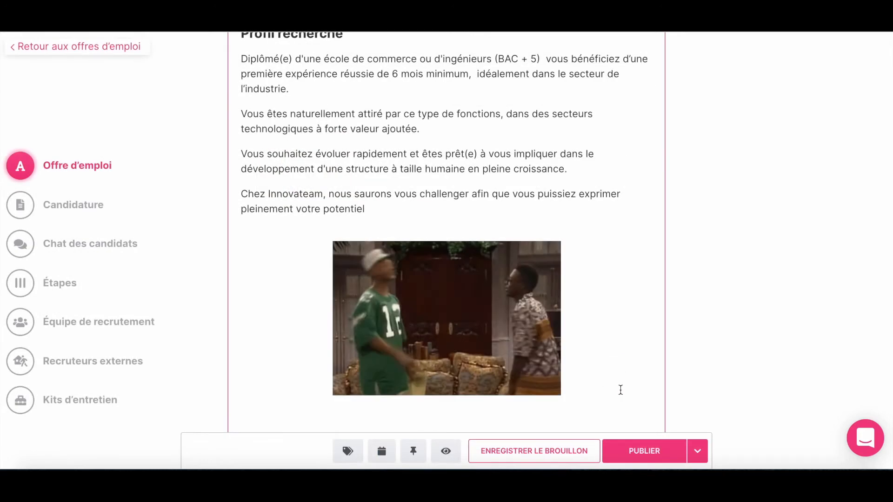
Step: Enlarge the GIF moderately within the offer description
scroll(620, 389, down, 2)
click(644, 343)
drag(653, 342, 722, 391)
Step: Fill in the offer's presentation with "Rejoignez l'aventure avec notre équipe marketing !!"
scroll(713, 390, down, 4)
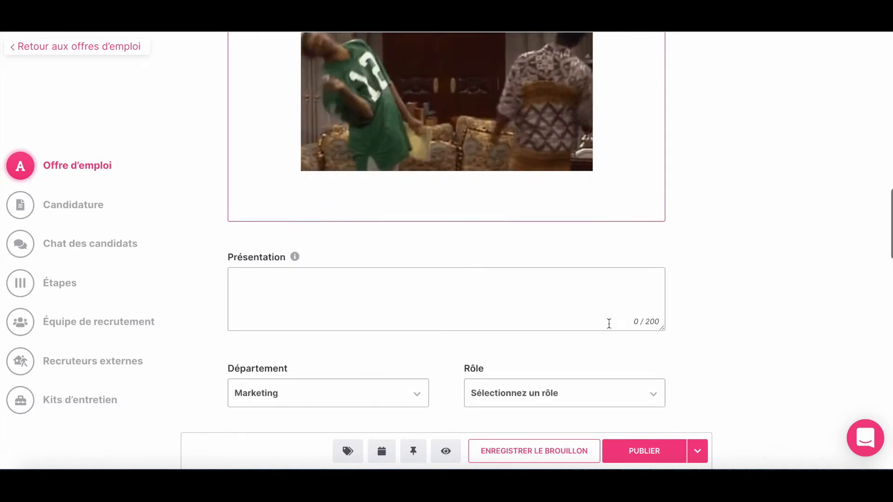
click(574, 300)
text(Rejoignez l'avent)
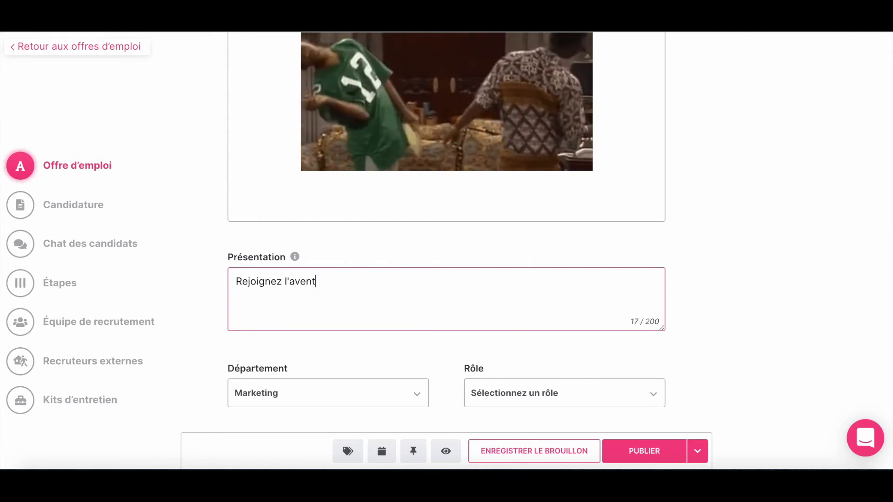
text(ure avec notre éqi)
text(ipe marketi)
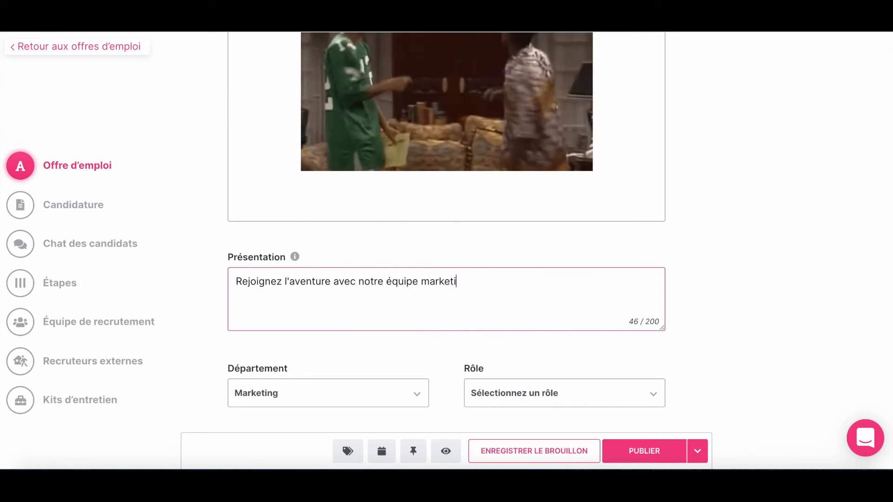
text(ng !!)
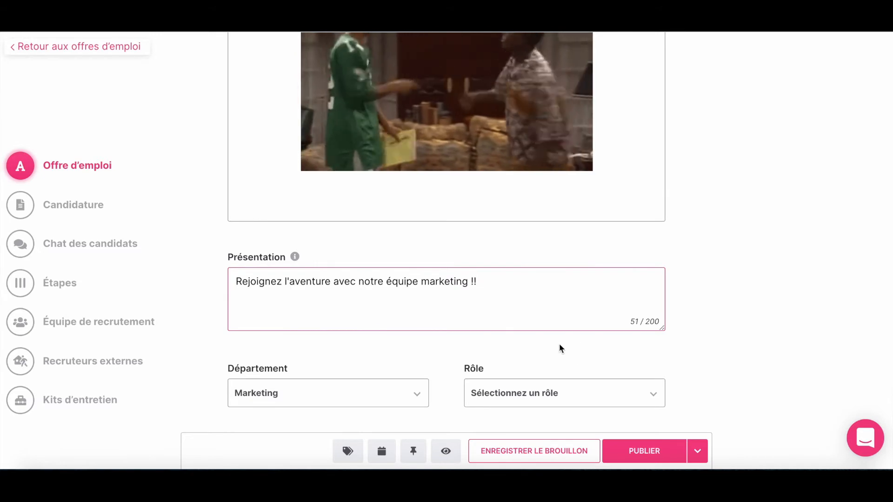
Step: Keep the Marketing department and set the offer's role to Assistant Marketing H/F
scroll(528, 307, down, 3)
click(411, 285)
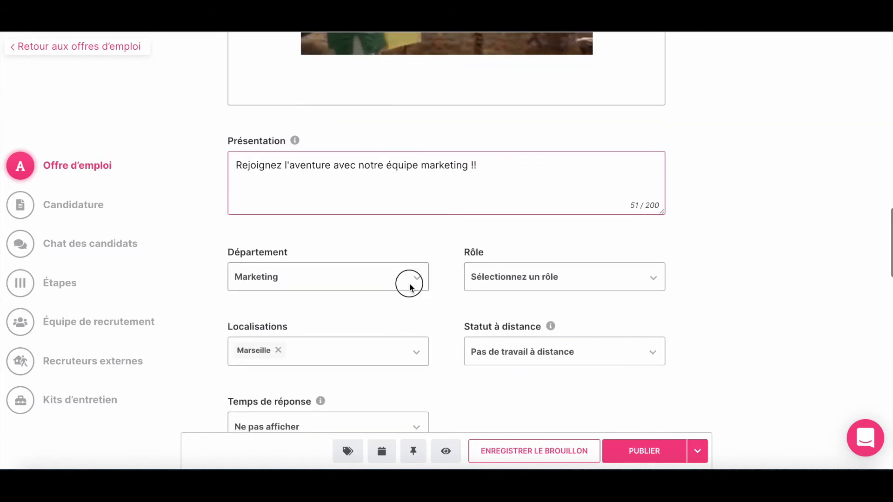
click(433, 293)
click(512, 277)
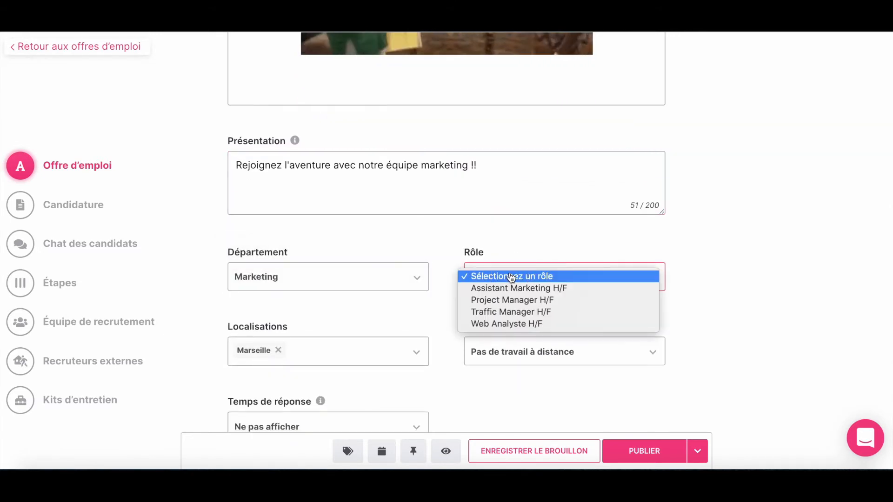
click(514, 289)
Step: Set the remote status to "Travail à distance flexible" and the response time to "Répond habituellement sous une semaine"
scroll(433, 307, down, 2)
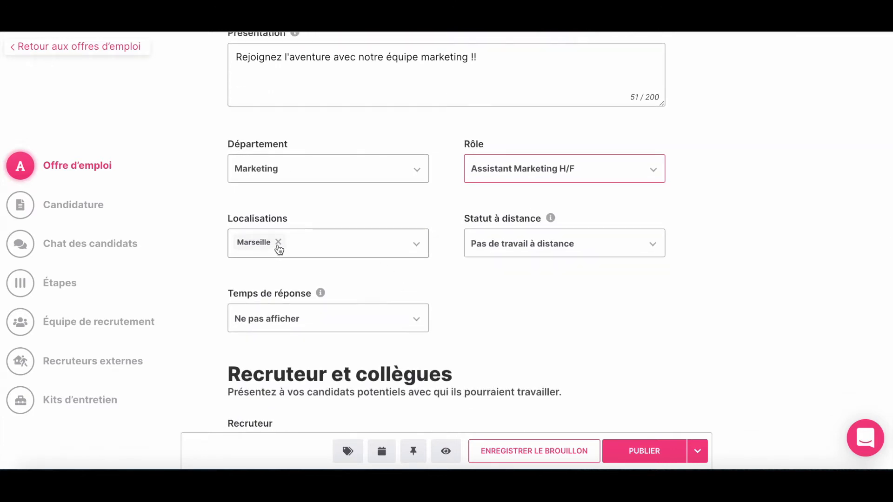
click(522, 249)
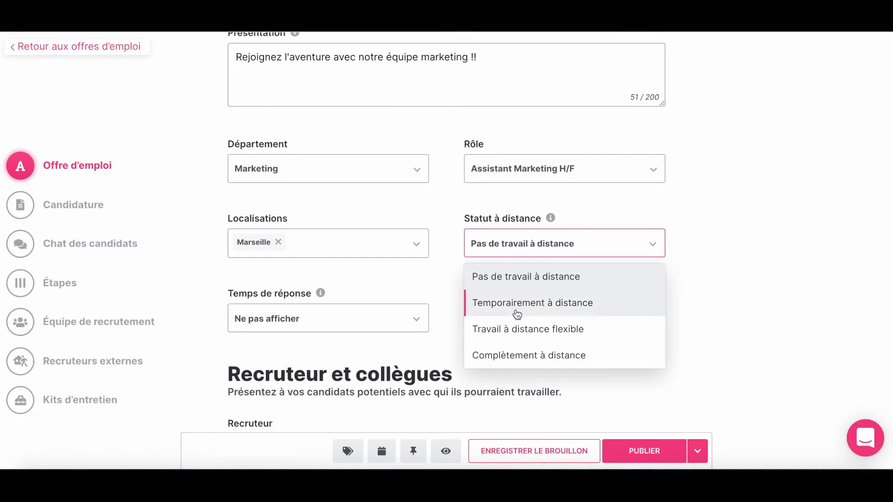
click(510, 331)
scroll(429, 334, down, 3)
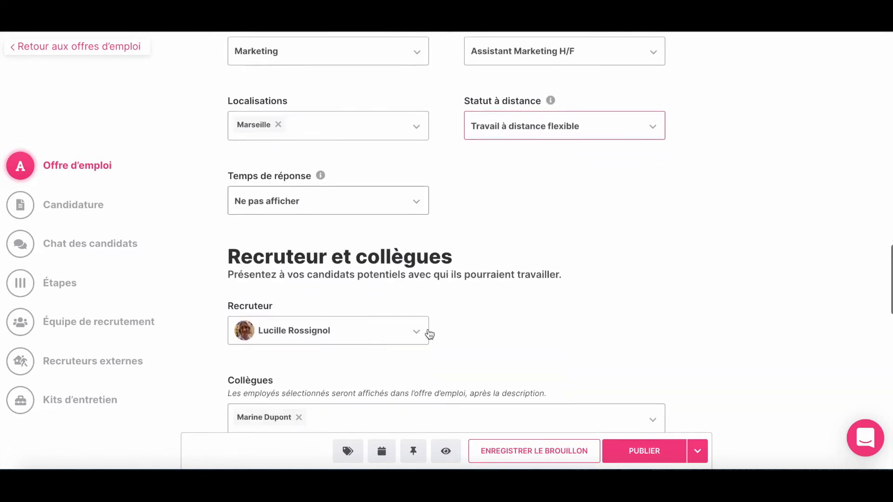
click(387, 204)
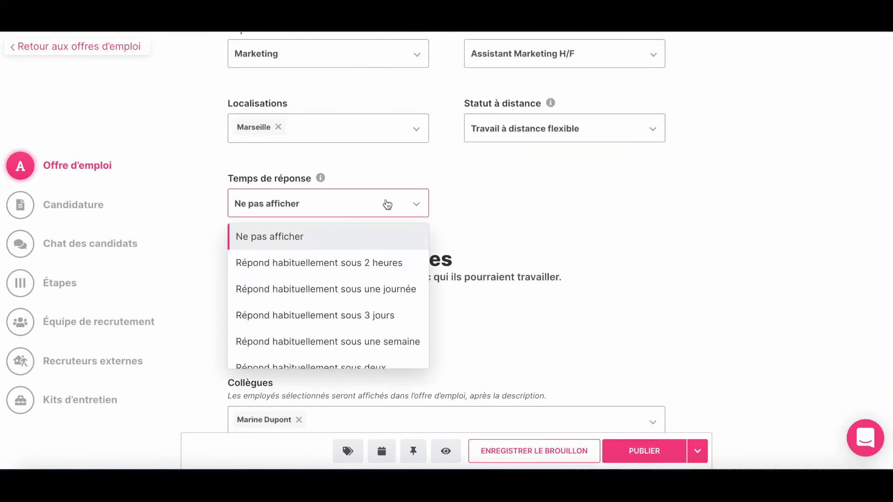
click(355, 343)
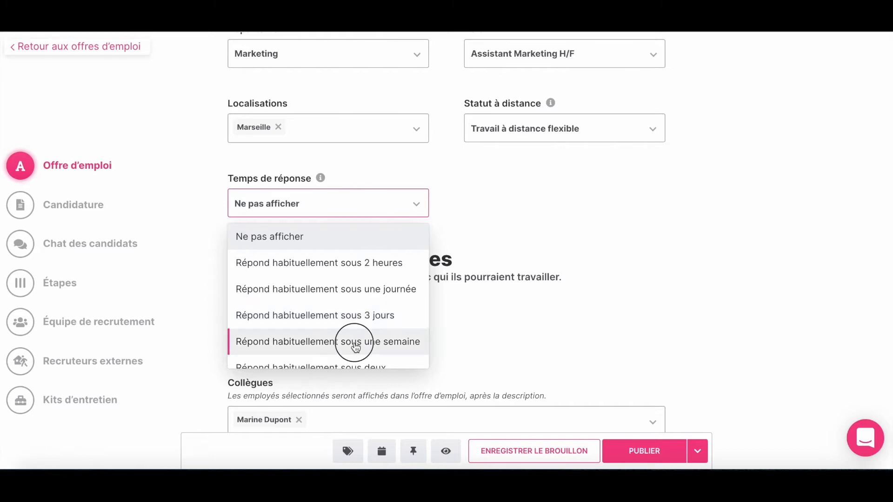
scroll(494, 326, down, 3)
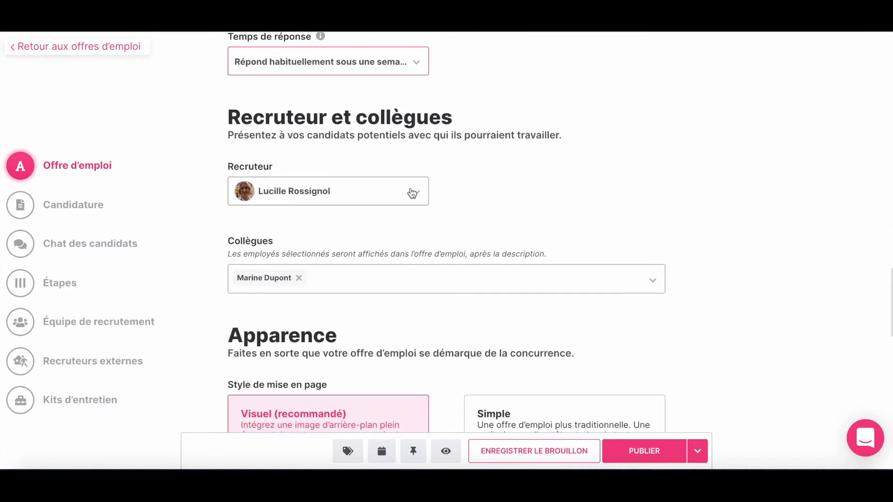
click(410, 191)
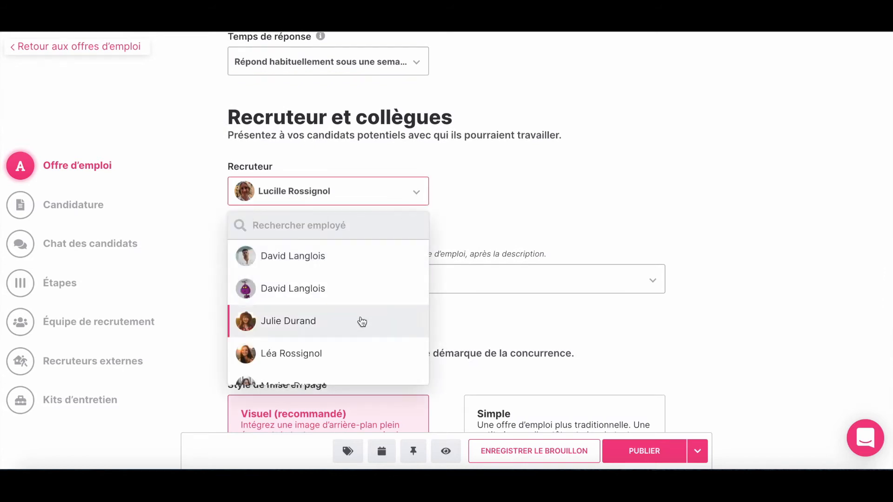
click(467, 199)
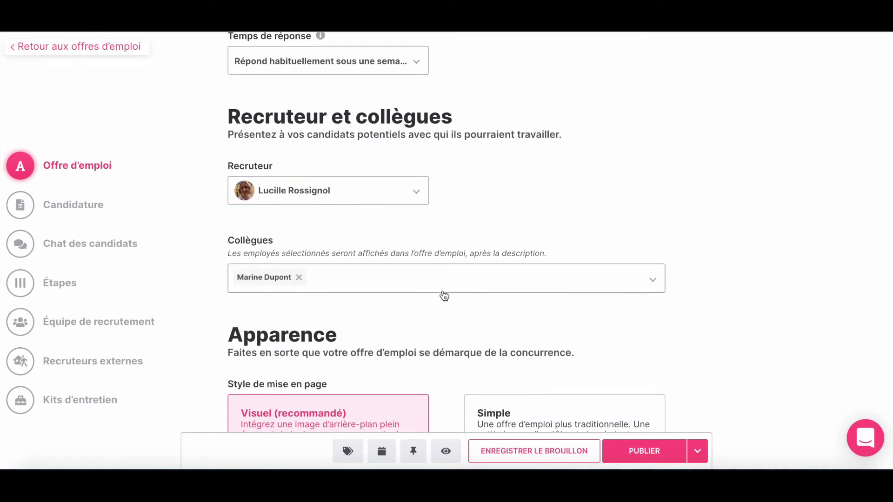
Step: Add two more employees to the colleagues displayed after the offer description
scroll(443, 293, down, 1)
click(352, 265)
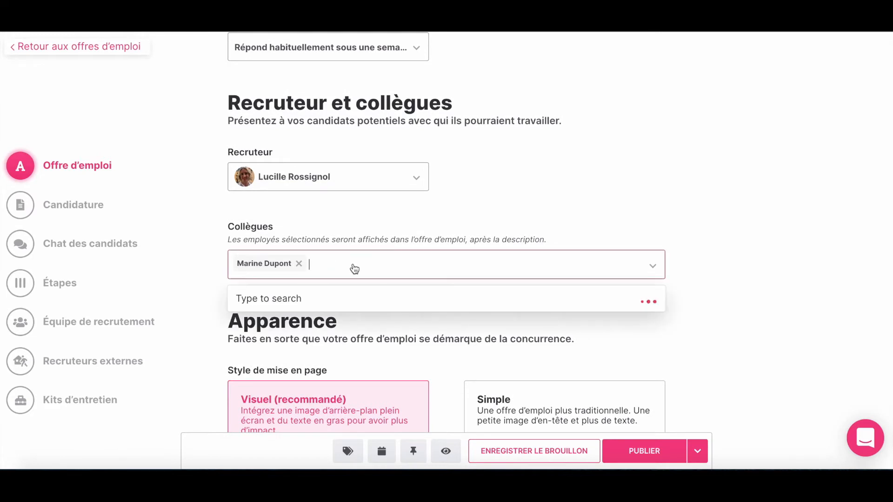
click(319, 367)
click(454, 267)
scroll(406, 380, down, 2)
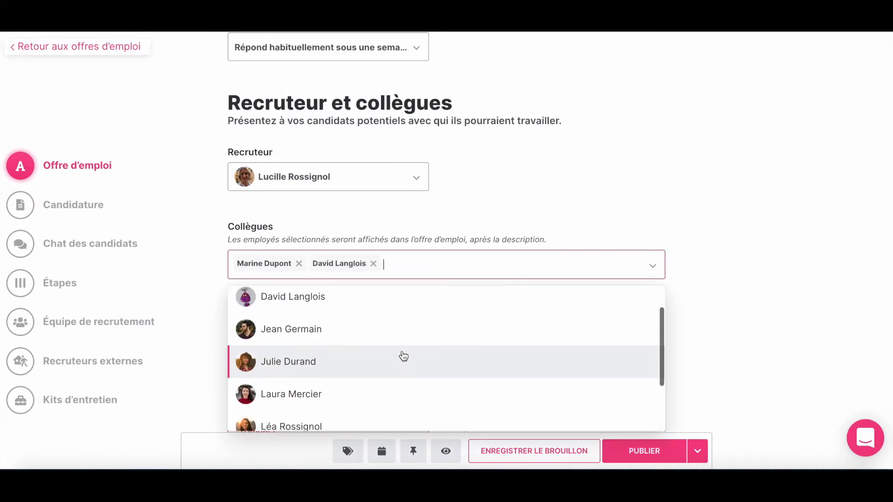
click(403, 331)
Step: Search the free photos for "confetti" and set the last picture in the first row, coloured confetti on white, as the offer's background image
scroll(508, 333, down, 2)
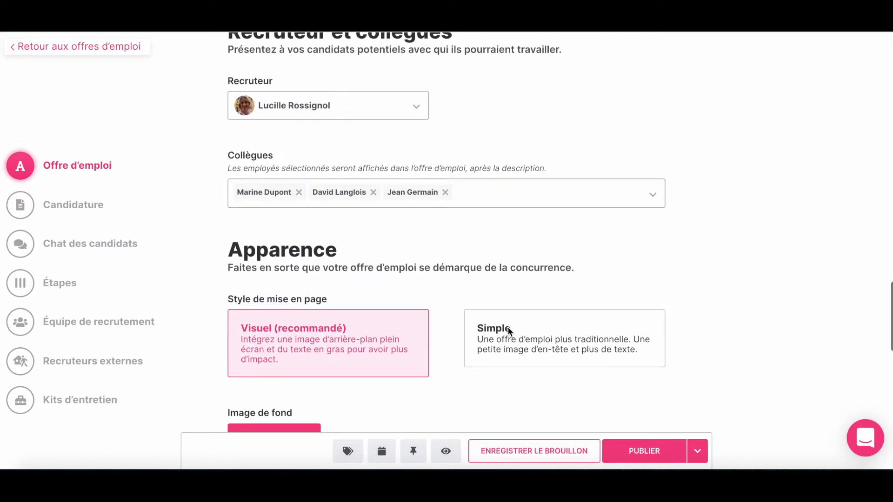
scroll(509, 332, down, 2)
scroll(509, 333, down, 2)
scroll(510, 332, down, 1)
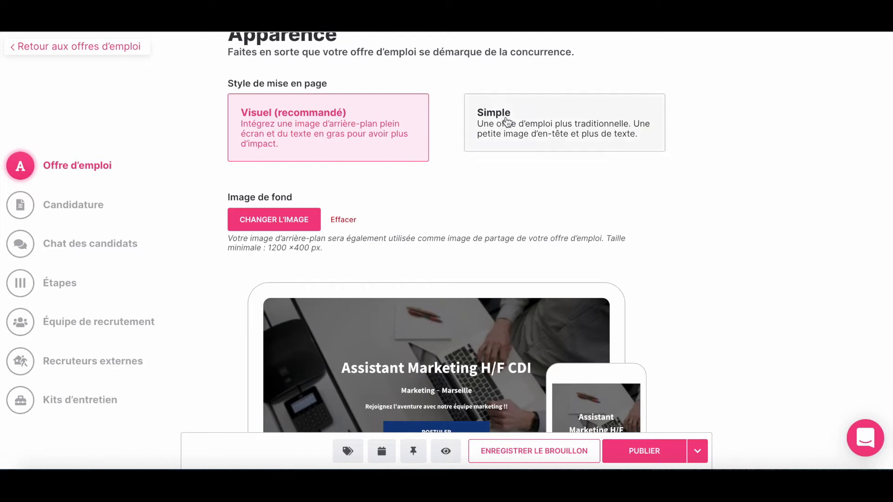
scroll(385, 237, down, 2)
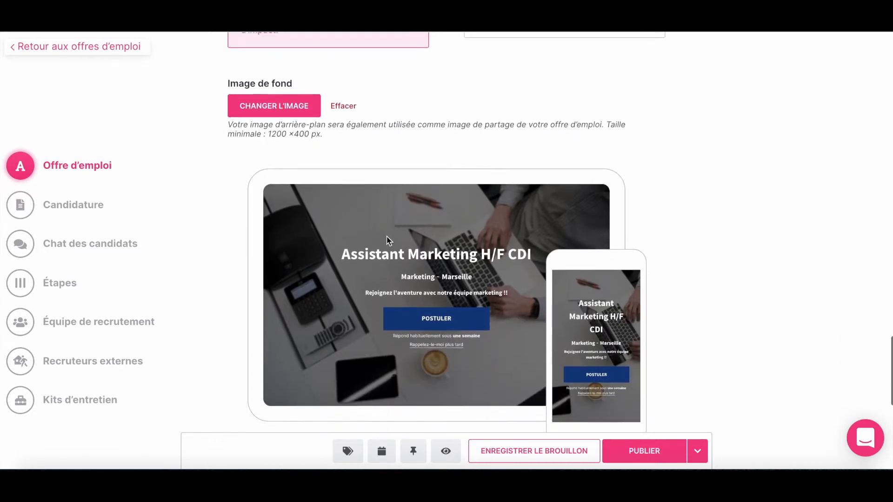
click(279, 93)
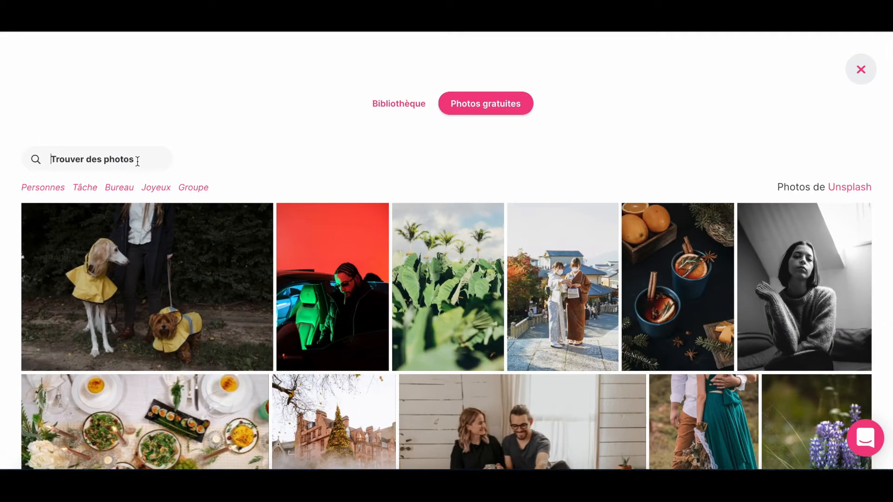
click(138, 161)
text(confetti)
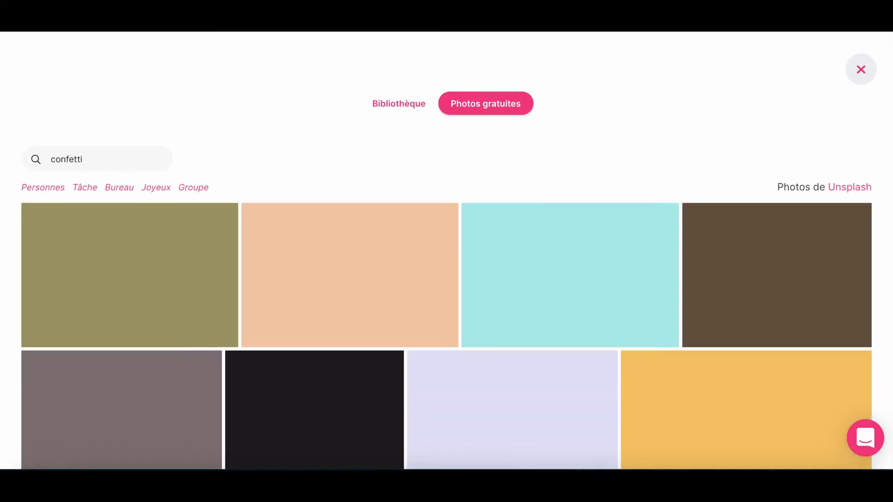
scroll(260, 377, down, 3)
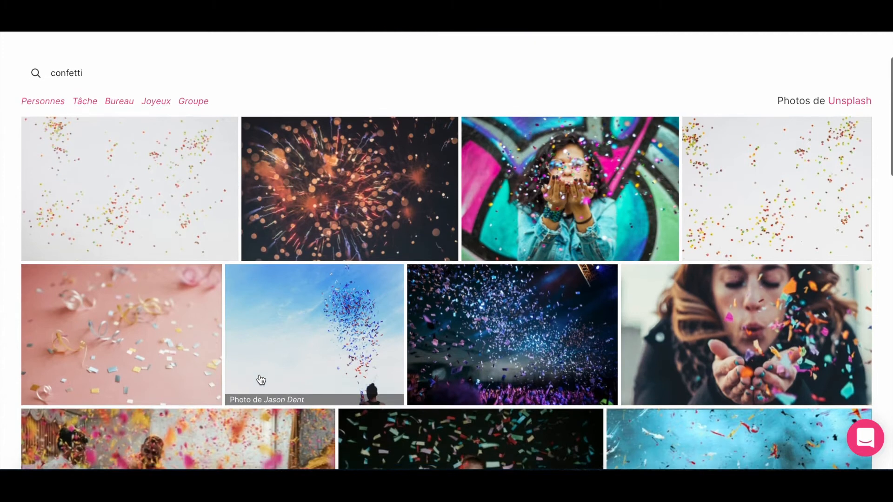
scroll(261, 379, down, 2)
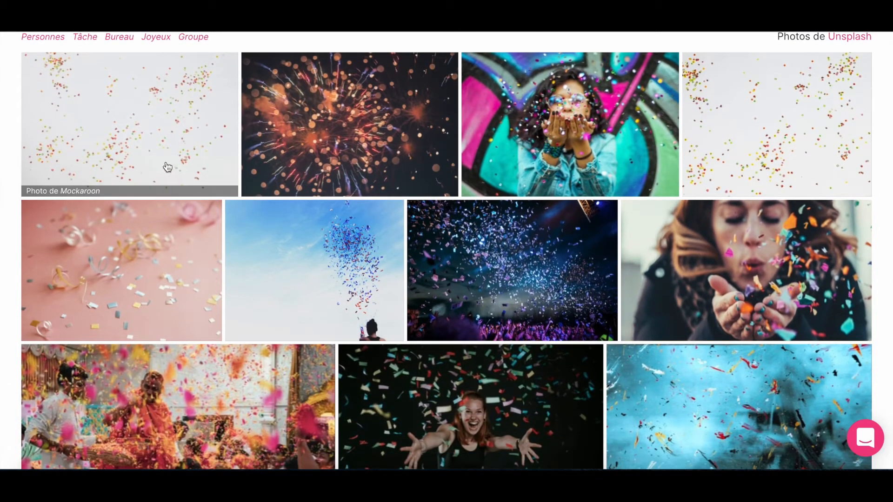
click(692, 130)
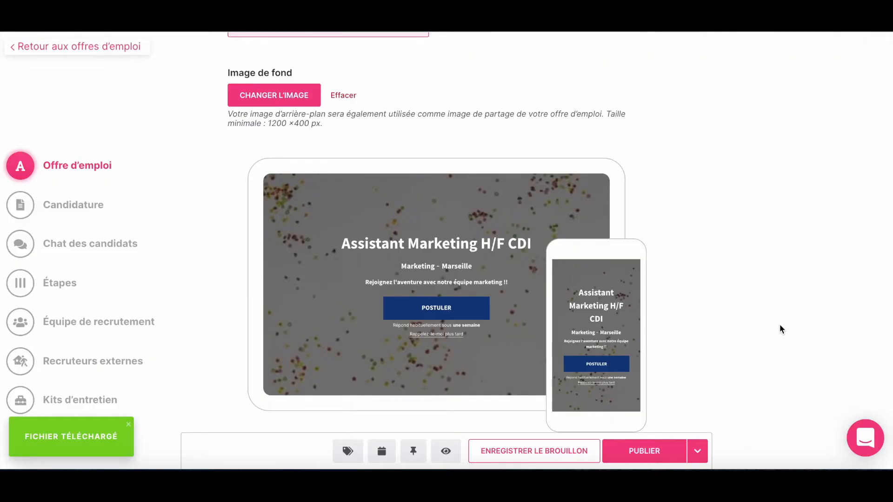
Step: Reduce the overlay opacity on the background image to about one third
scroll(779, 325, down, 4)
scroll(780, 324, down, 2)
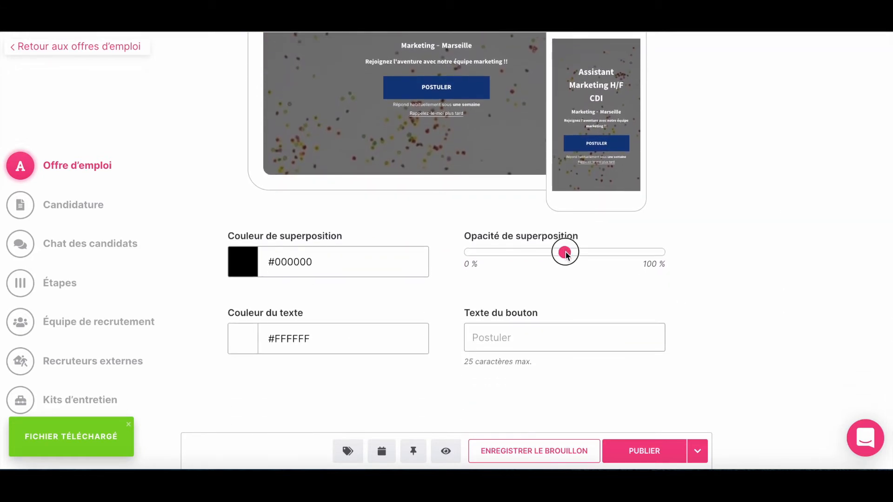
drag(554, 254, 533, 254)
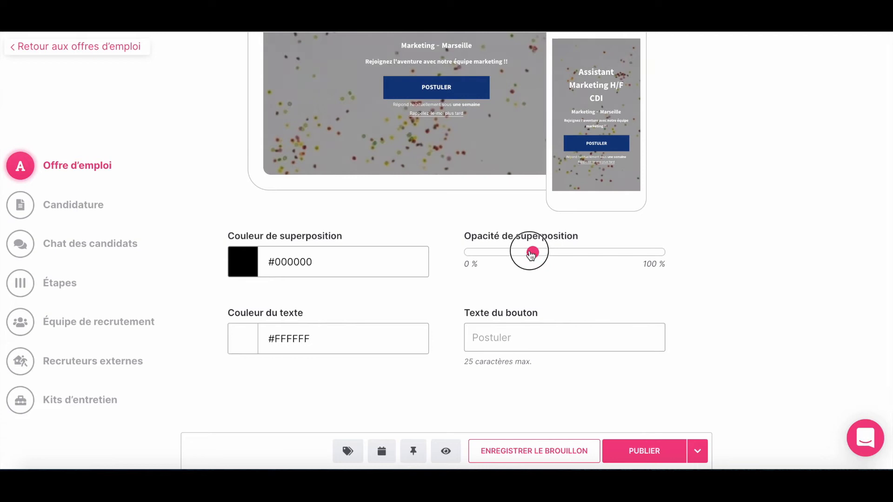
scroll(531, 255, up, 2)
scroll(530, 256, down, 1)
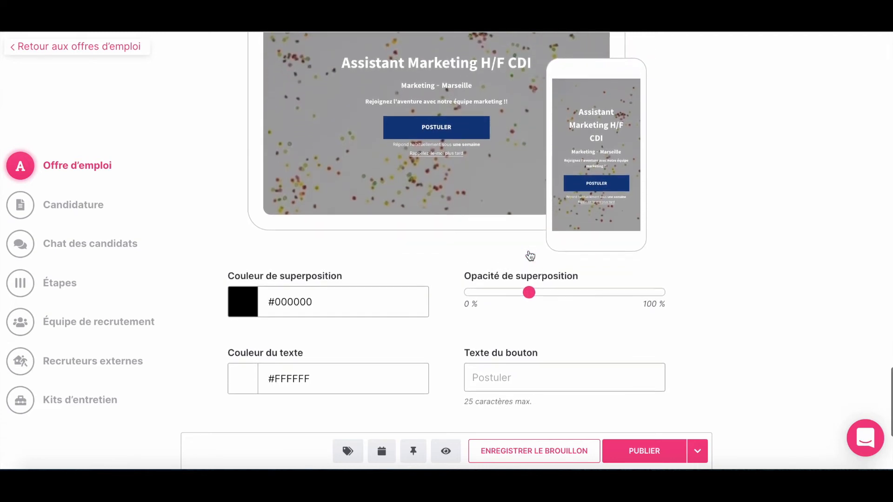
Step: Set the apply button's text to "Rejoins nous !"
click(492, 373)
text(Rejoind)
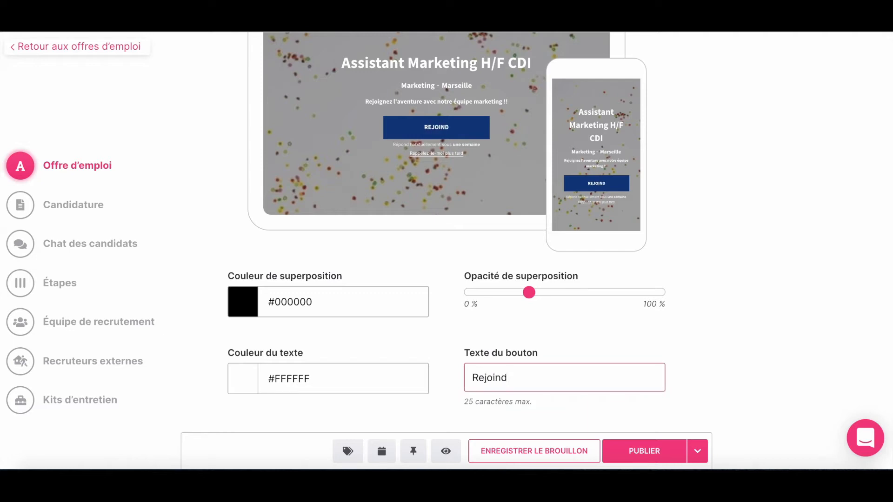
key(BackSpace)
text(s nous !)
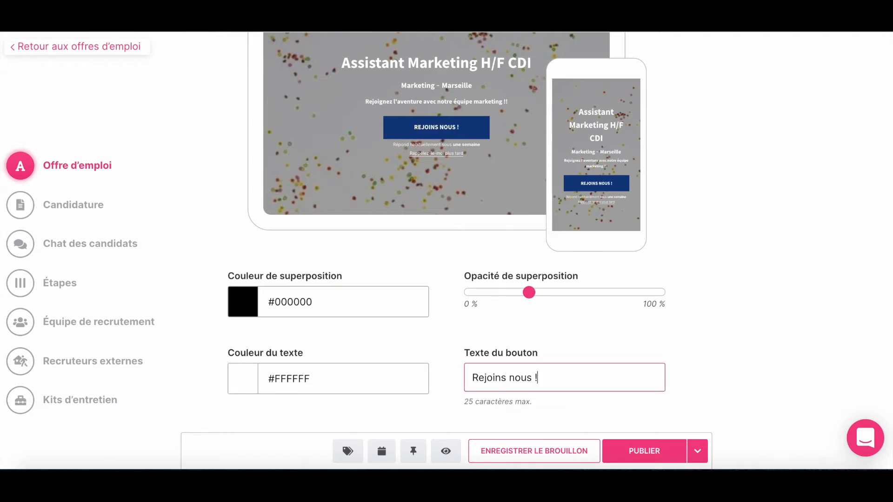
Step: Continue to the Candidature step and make the "Lettre de motivation" field "Obligatoire"
scroll(464, 379, down, 4)
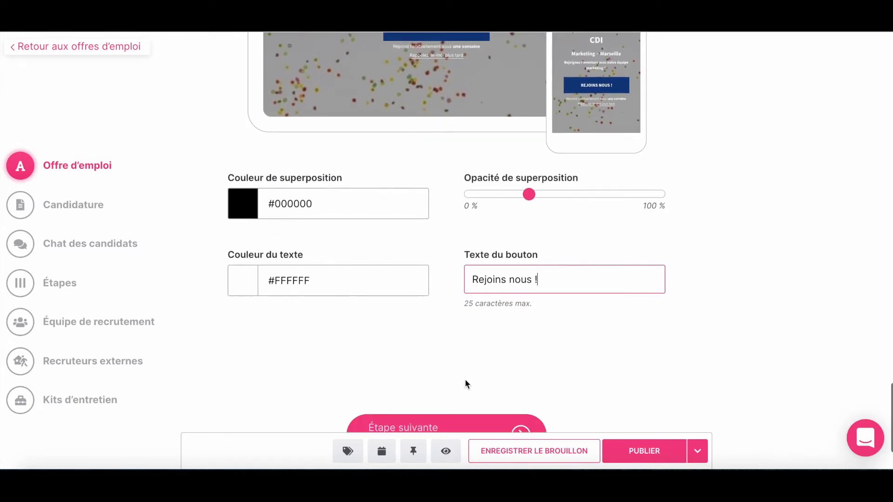
click(441, 355)
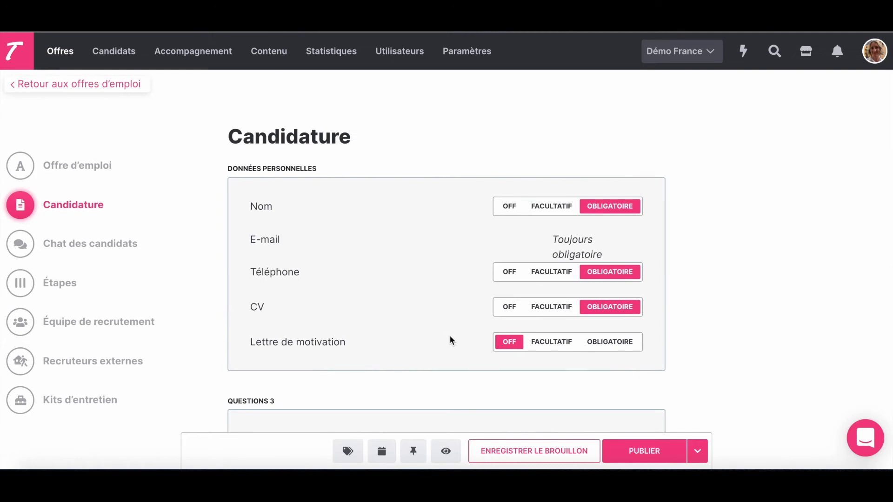
click(568, 346)
click(606, 344)
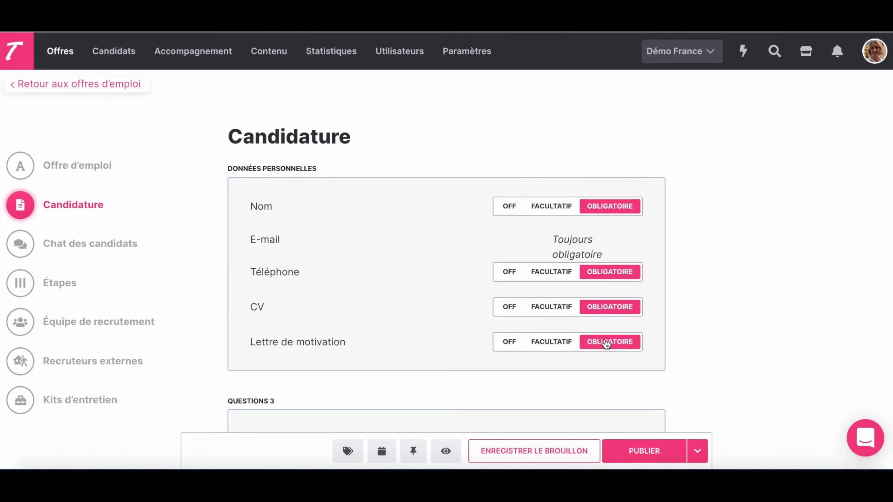
Step: Examine the existing questions that can be added to the application and the types offered when creating a new question
scroll(640, 385, down, 4)
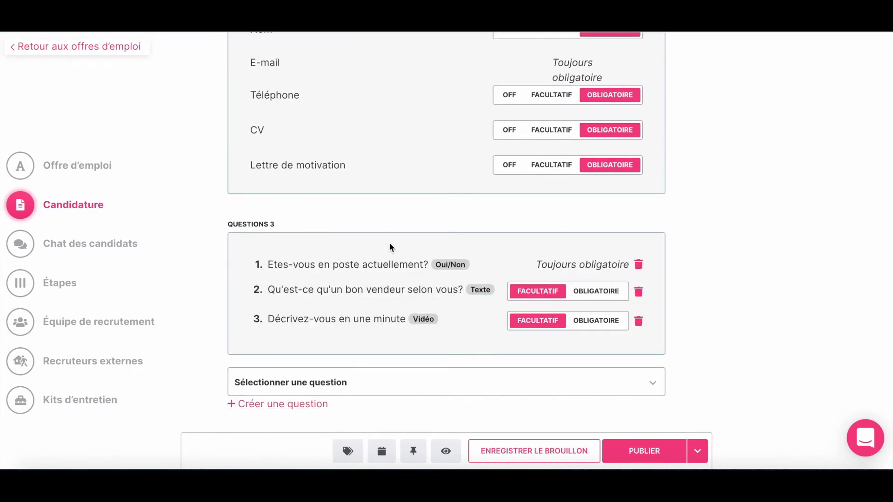
scroll(378, 347, down, 1)
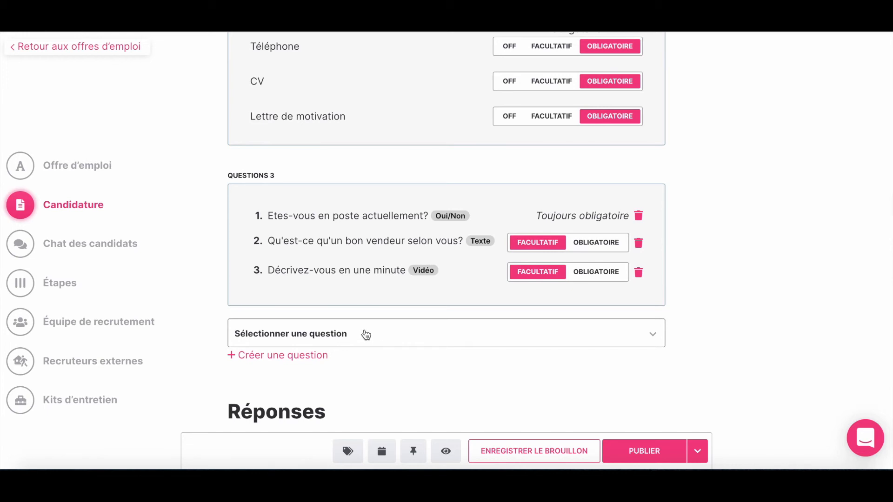
click(366, 334)
scroll(365, 334, down, 5)
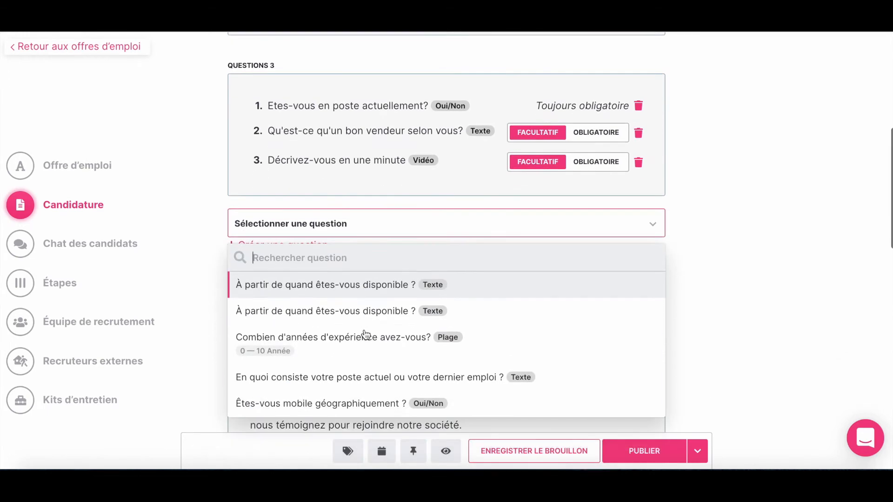
scroll(366, 333, down, 2)
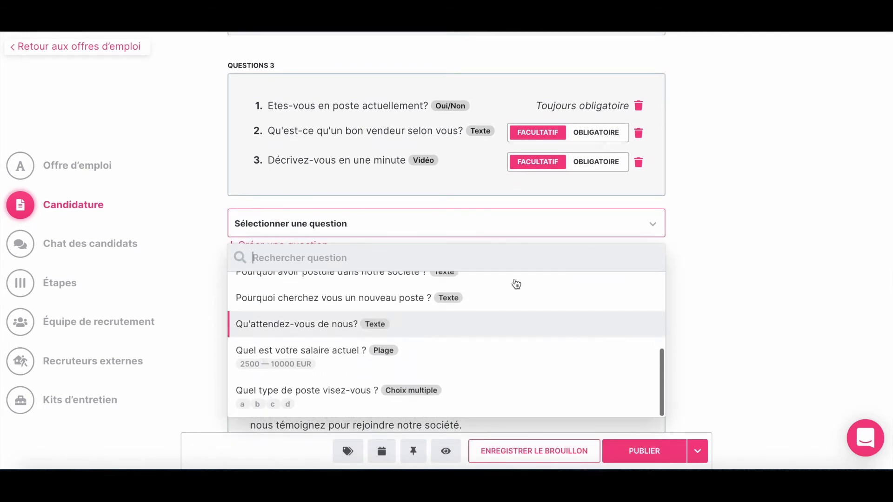
click(710, 251)
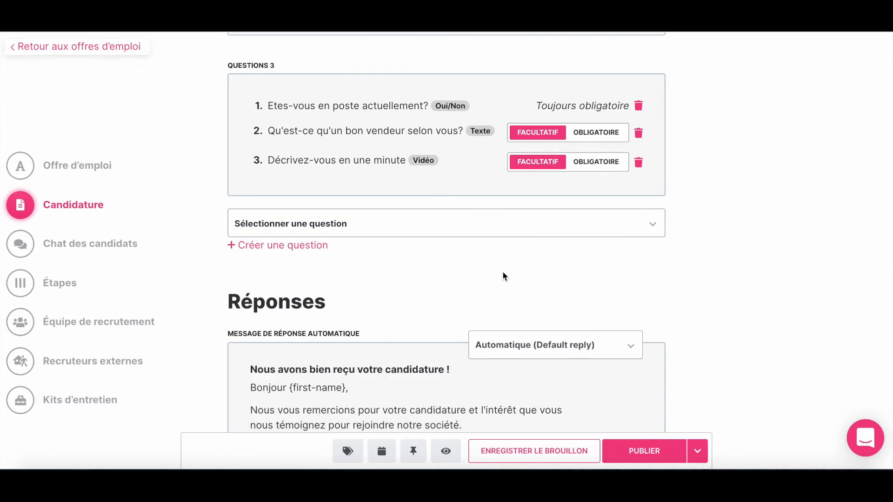
click(303, 246)
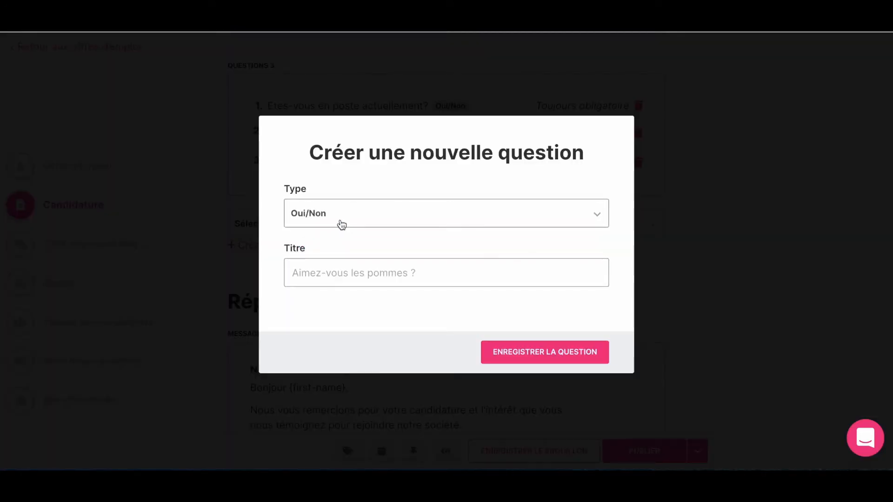
click(344, 223)
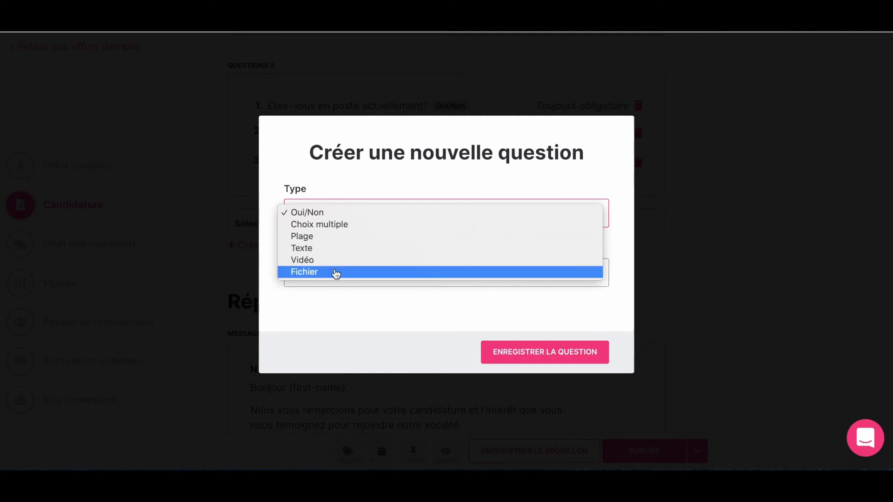
click(680, 205)
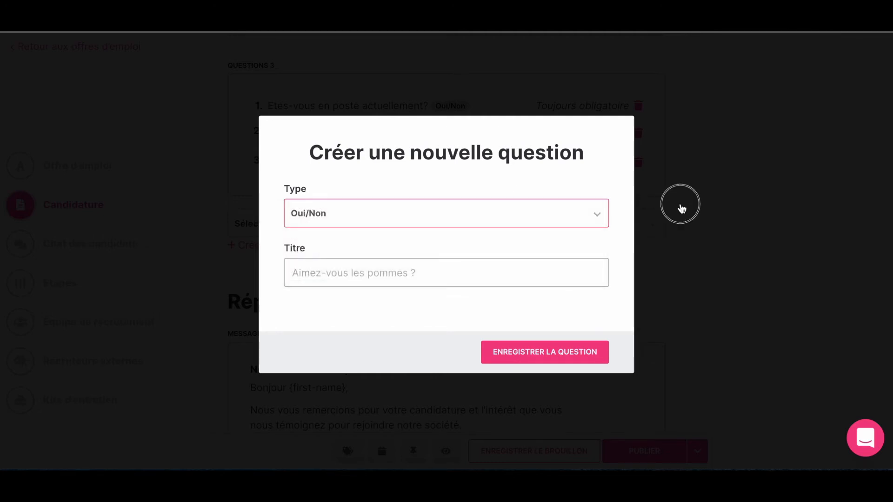
click(680, 205)
Step: Check the available automatic reply templates, keep the default one and enable "Message de réponse personnalisé" for editing its text
scroll(539, 294, down, 5)
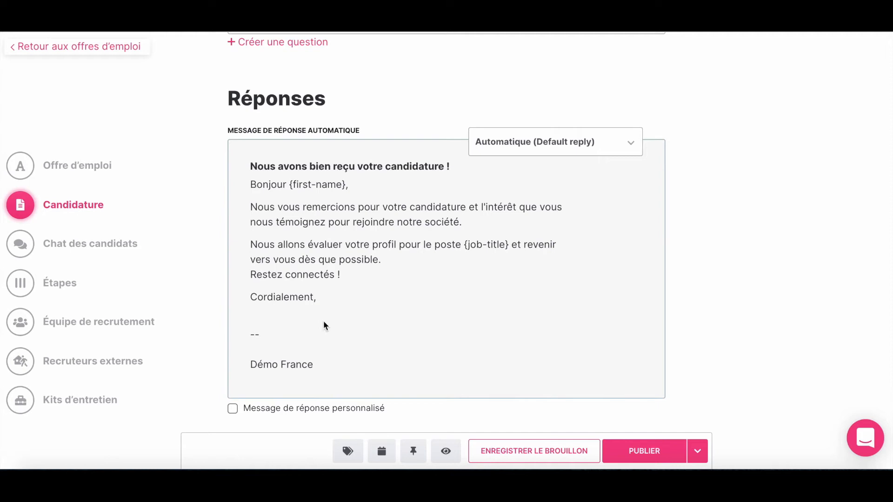
click(628, 144)
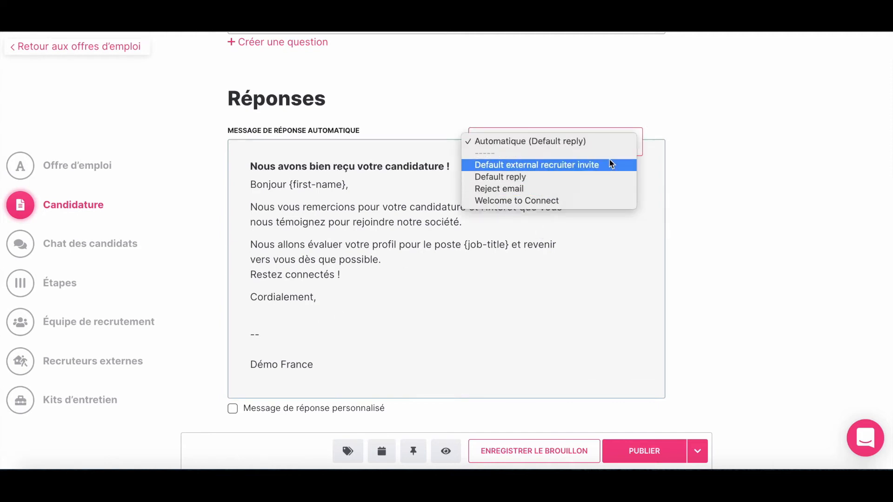
click(733, 224)
scroll(732, 225, down, 5)
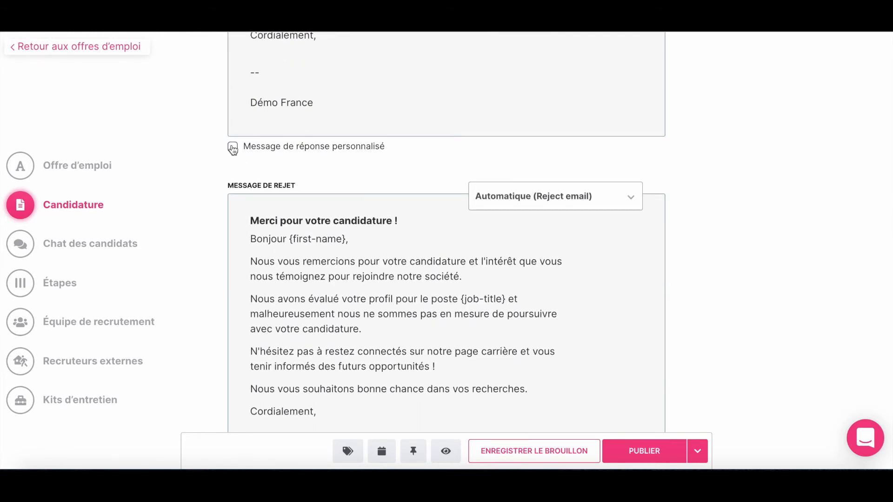
click(232, 146)
scroll(273, 279, up, 4)
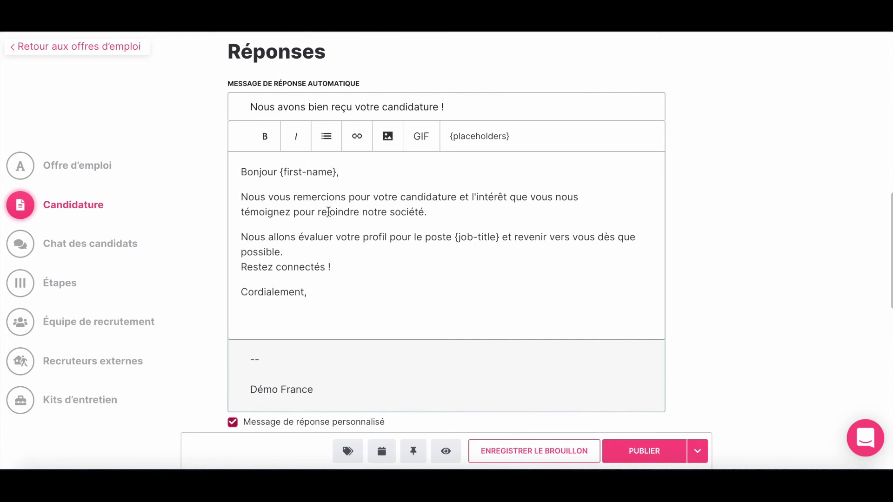
Step: Leave the rejection message on its automatic template, continue to the candidate chat settings and switch the chat on
scroll(339, 269, down, 4)
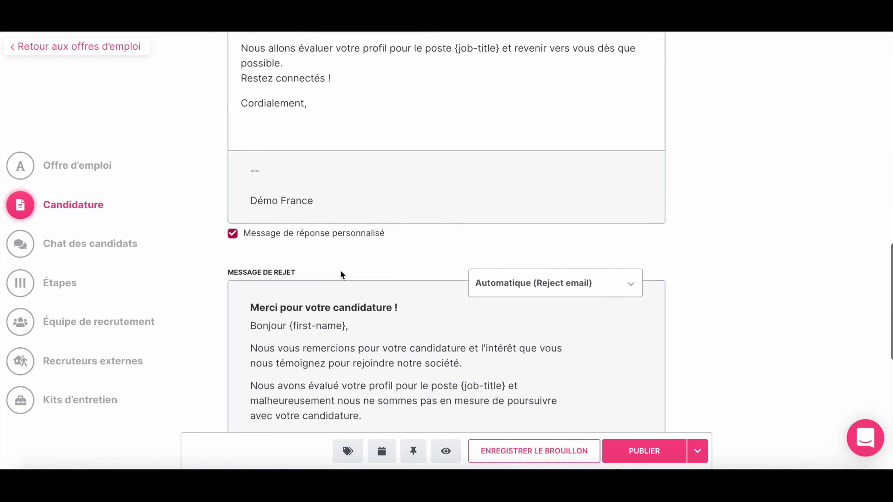
scroll(271, 258, down, 4)
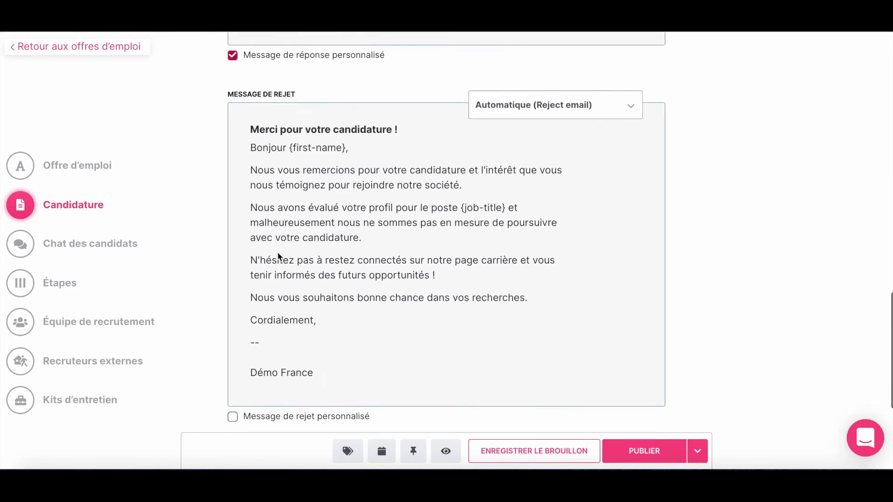
scroll(439, 297, down, 5)
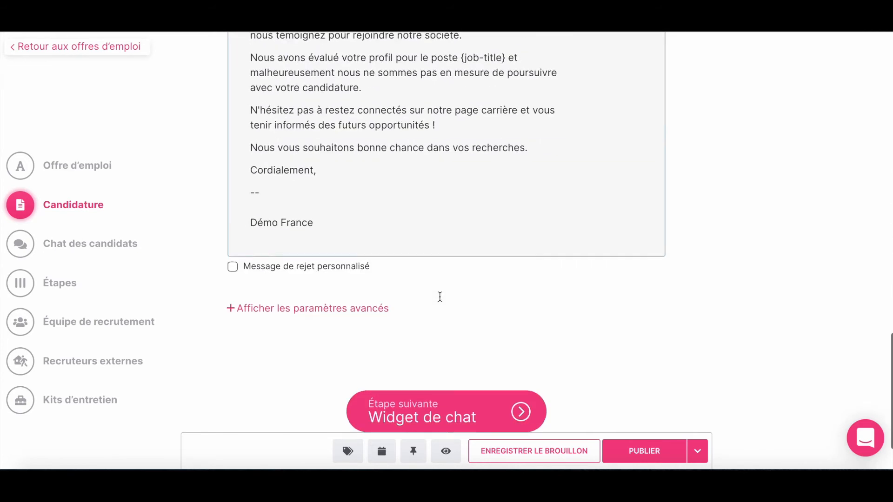
click(441, 349)
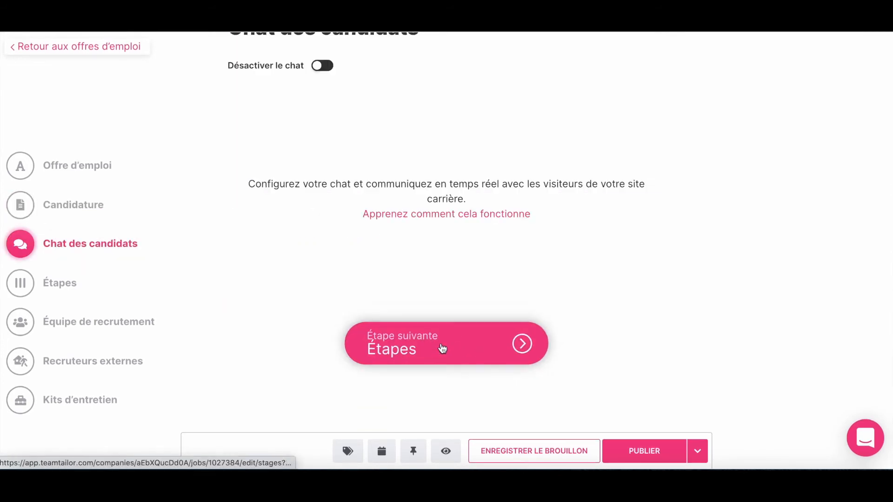
click(432, 277)
scroll(433, 280, down, 1)
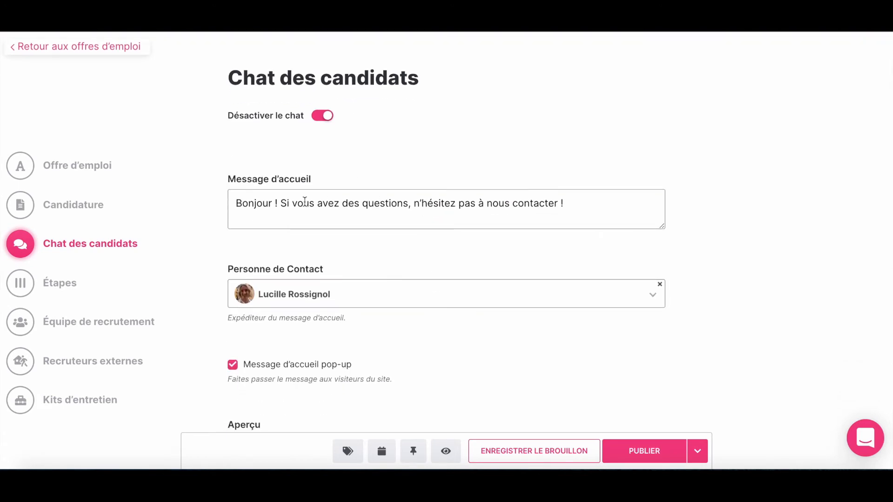
Step: Insert "cher candidat" after "Bonjour" in the chat's welcome message
click(275, 203)
text(cher candd)
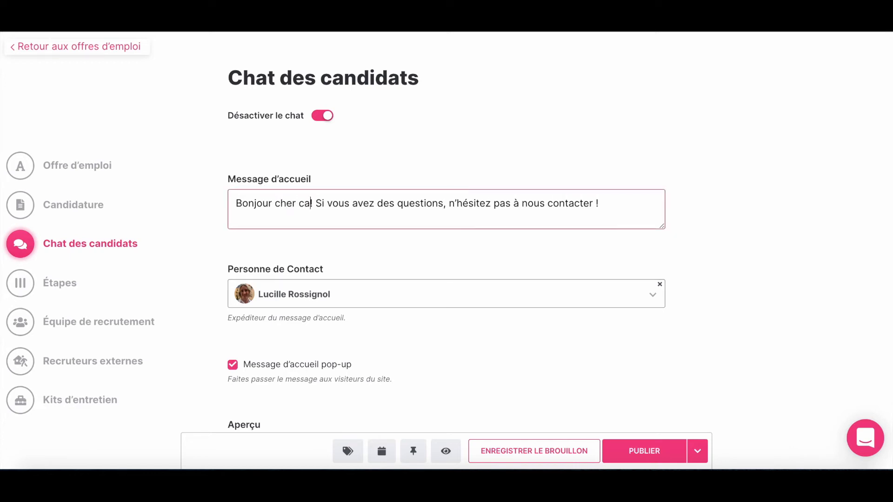
text(dat)
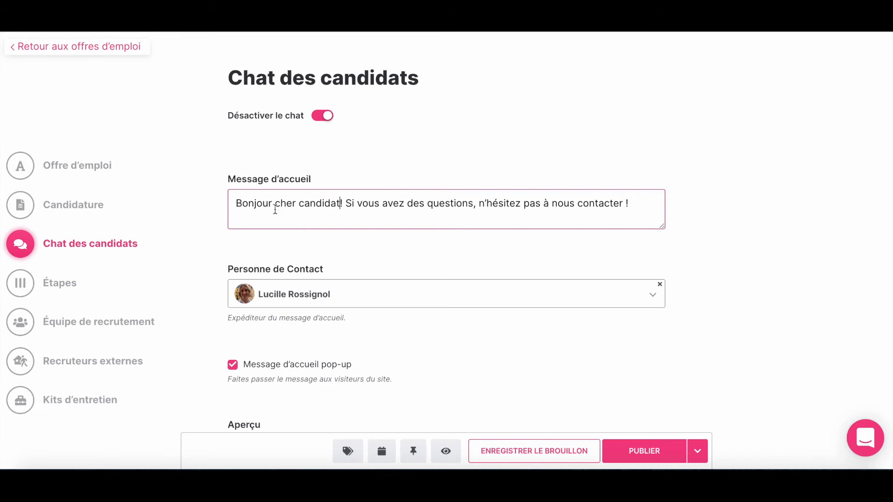
Step: Replace the chat's contact person with another employee and continue to the offer's recruitment stages
click(332, 297)
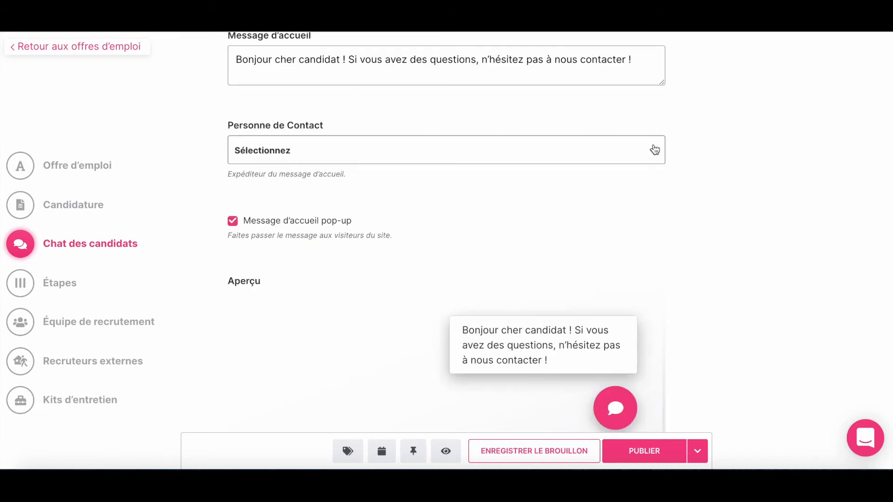
click(654, 150)
scroll(528, 234, down, 1)
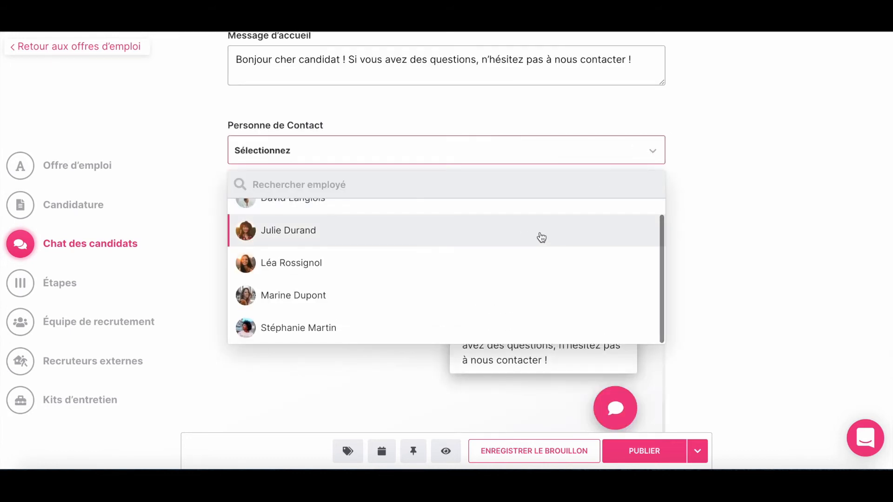
click(529, 261)
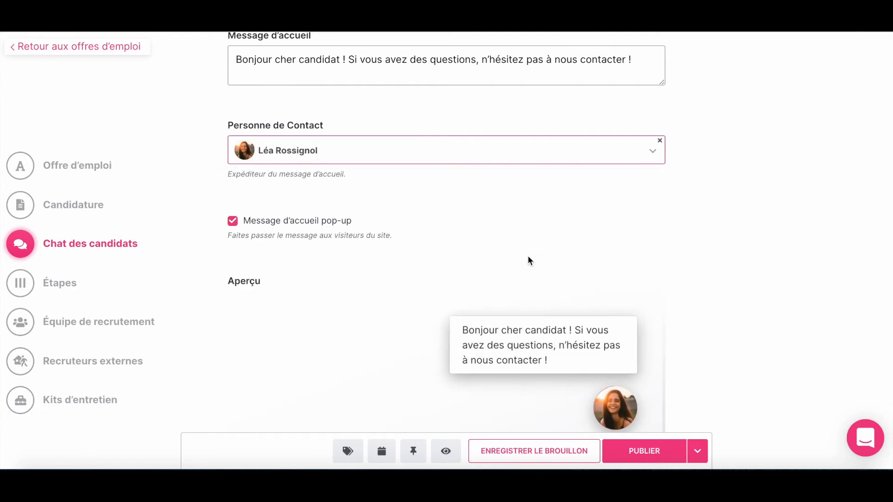
scroll(529, 259, down, 2)
scroll(573, 291, down, 4)
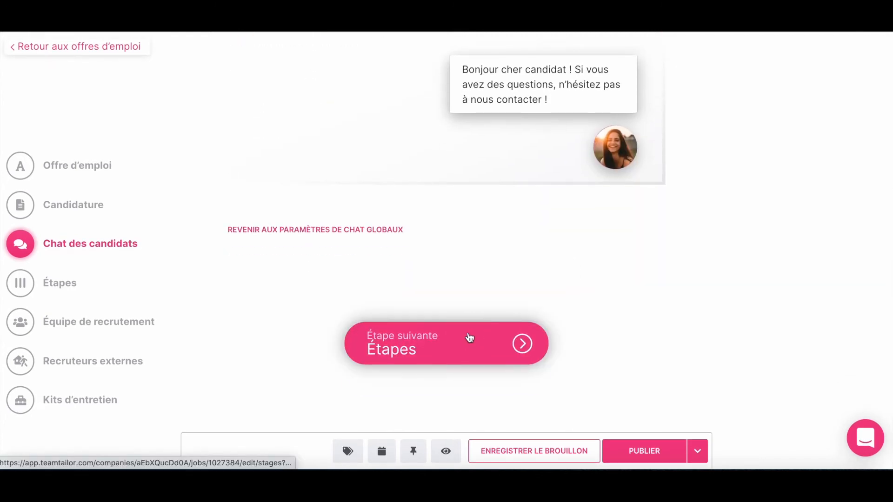
click(469, 336)
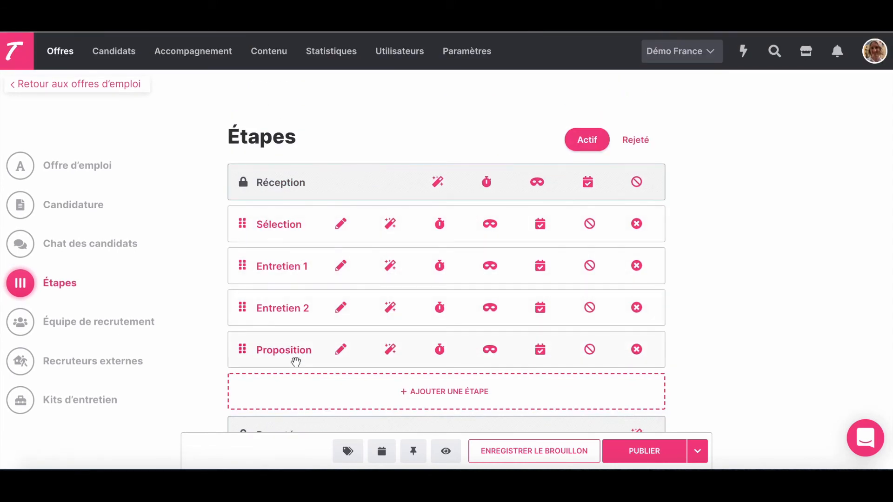
Step: Examine the automatic triggers and the time limit options offered for the Réception stage
click(438, 181)
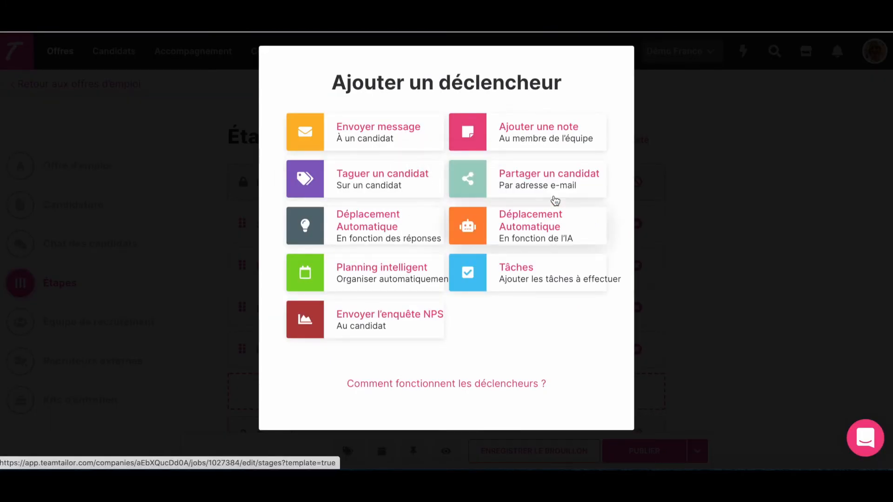
click(682, 191)
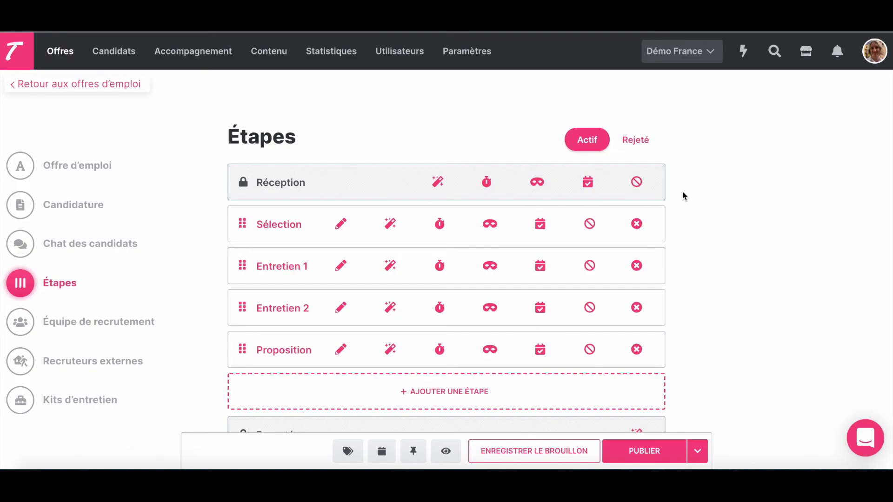
click(486, 184)
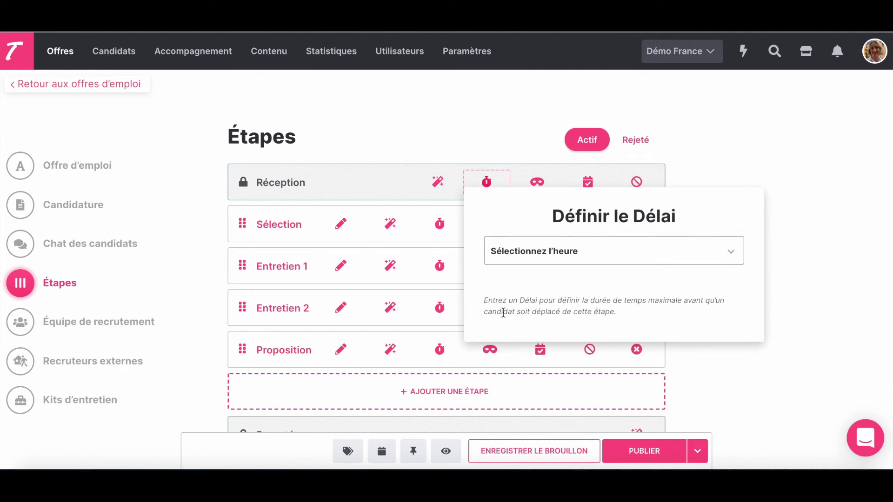
click(612, 258)
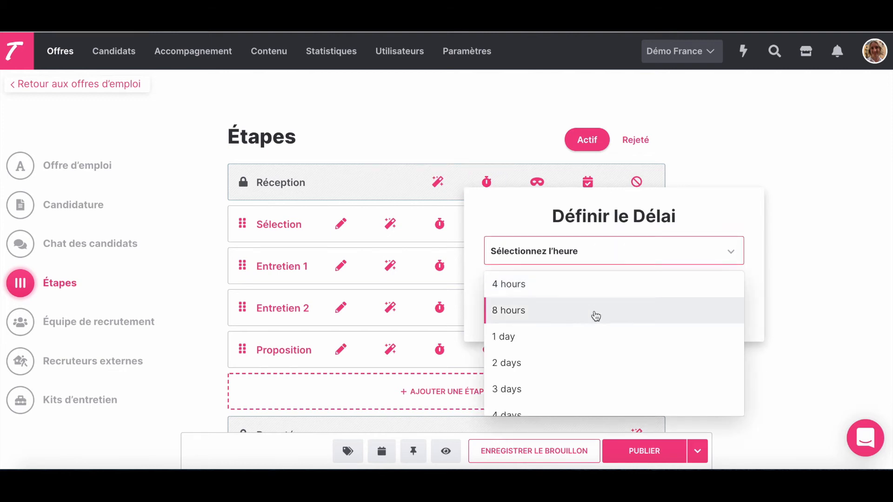
click(752, 268)
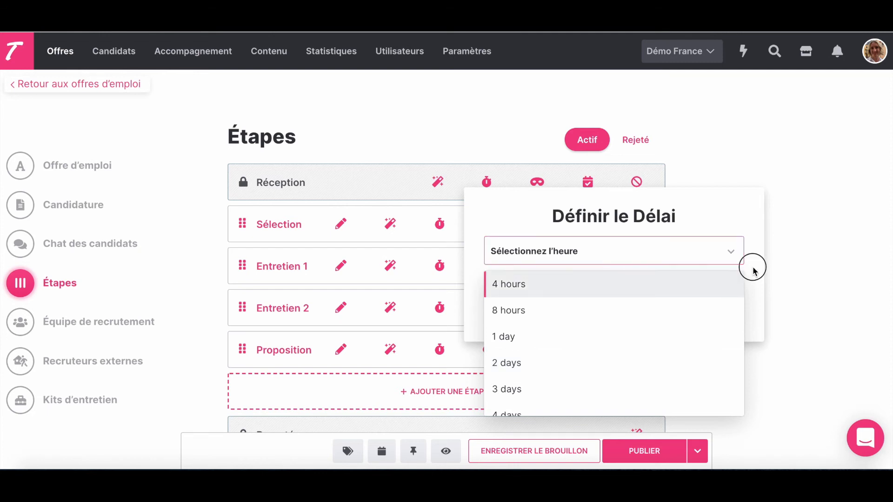
click(785, 268)
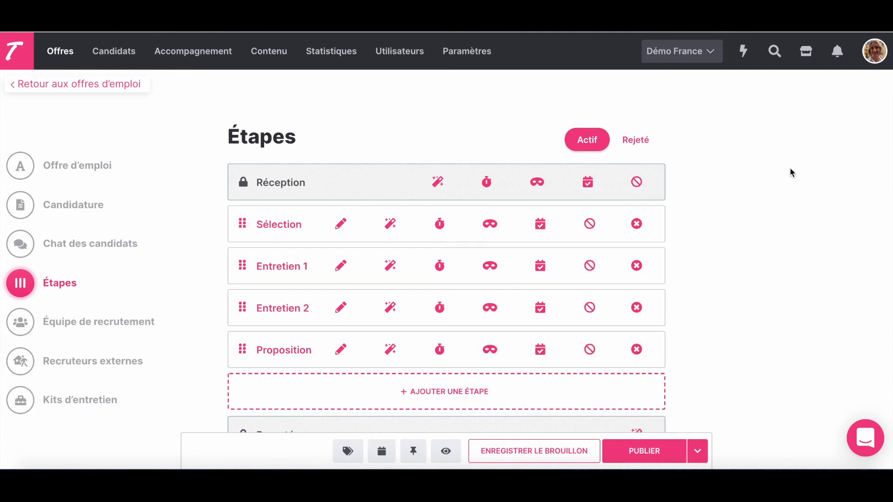
Step: Examine the anonymous mode and due date settings of the Réception stage
click(537, 184)
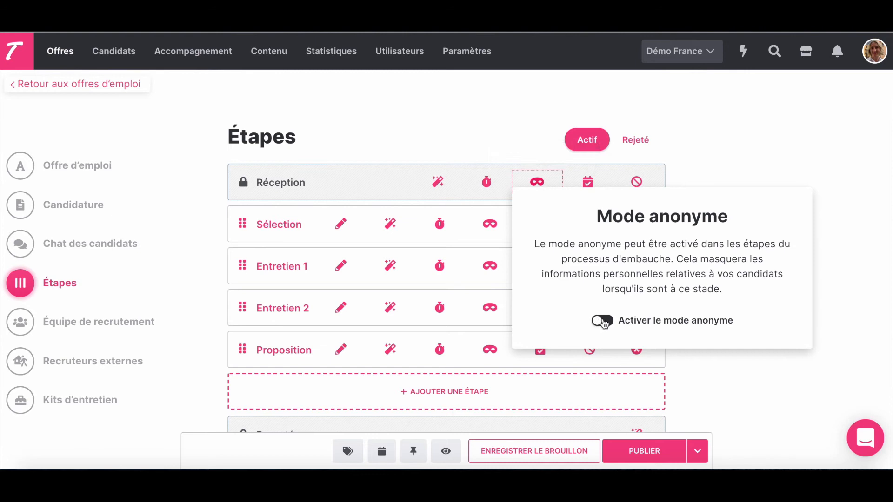
click(588, 182)
scroll(635, 265, down, 2)
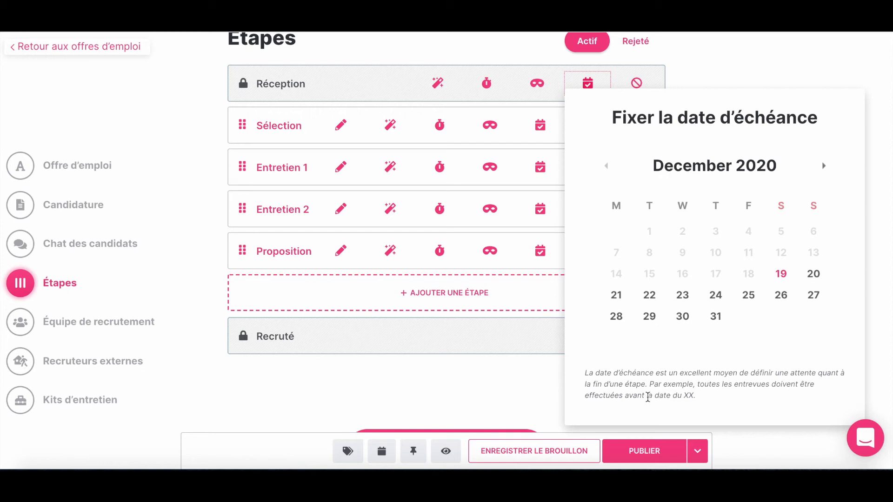
click(521, 381)
Step: Examine the quick rejection settings of the Réception stage, including sending delay and message customization, without saving them
scroll(520, 381, up, 2)
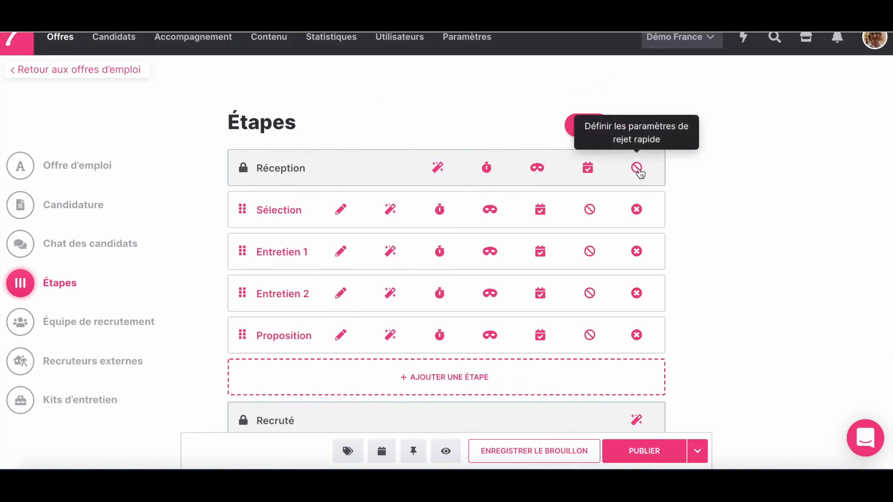
click(637, 170)
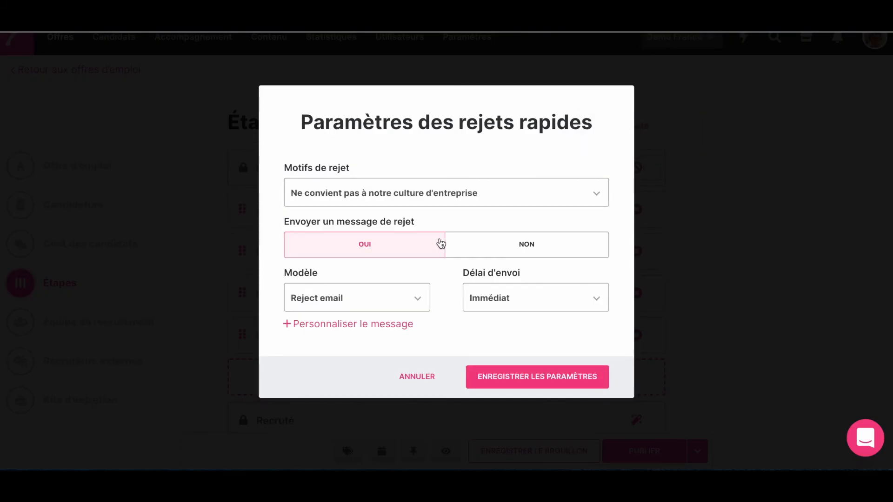
click(514, 304)
click(514, 305)
click(386, 325)
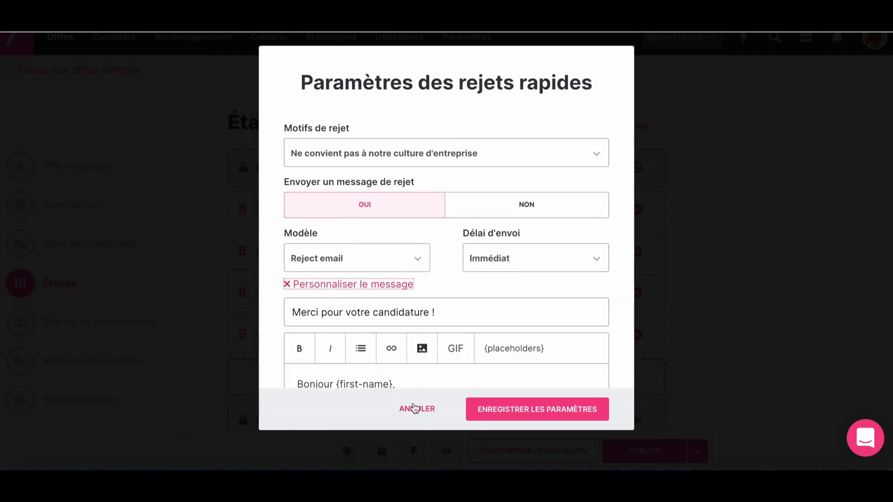
click(417, 409)
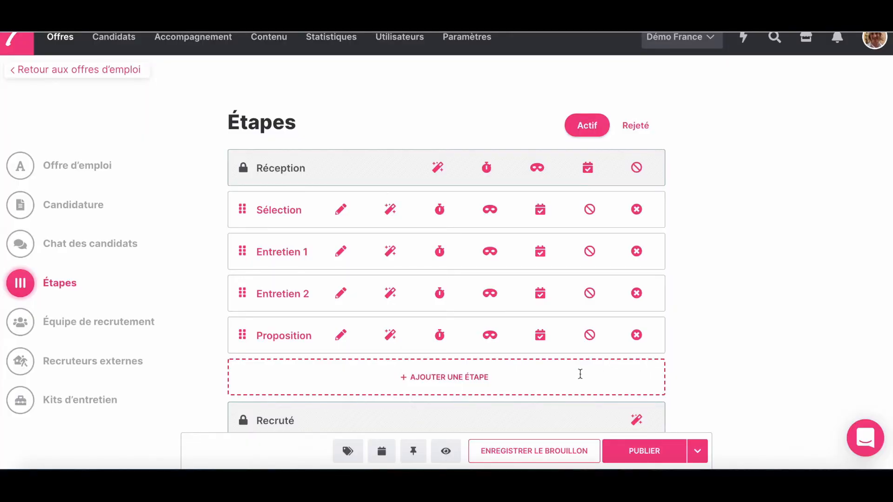
Step: Continue to the recruitment team settings and add two colleagues as additional users
scroll(470, 353, down, 4)
click(469, 353)
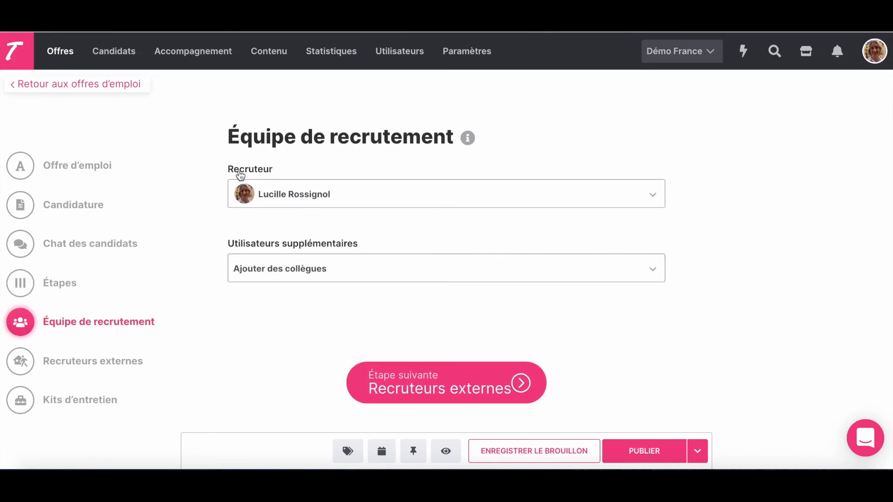
click(265, 264)
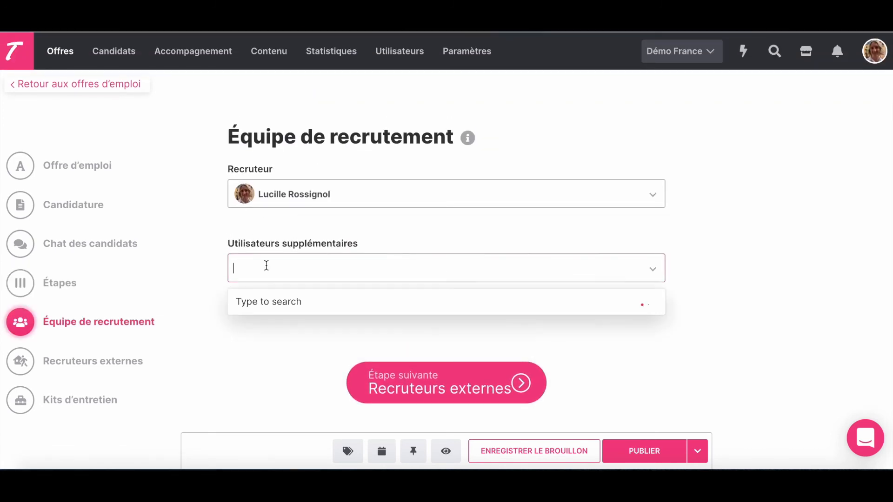
click(282, 314)
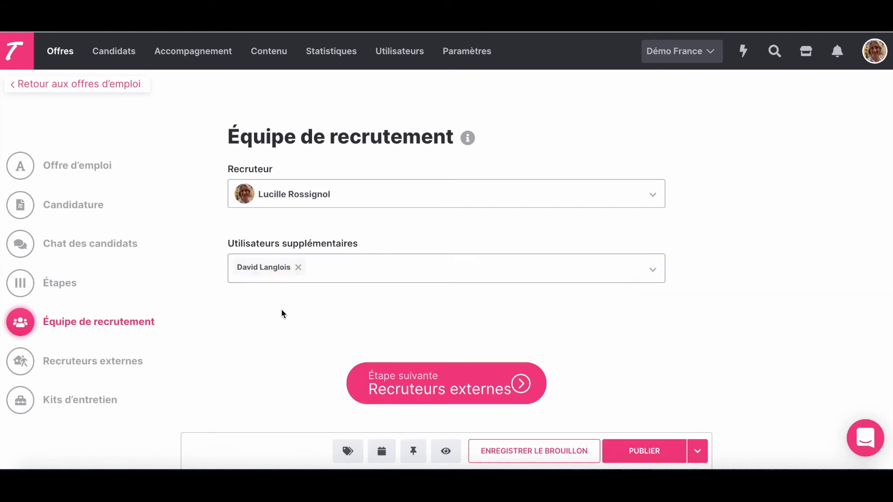
click(370, 263)
click(335, 375)
Step: Skip the external recruiters, add "Kit Entretien Marketing" to the selected interview kits and publish the job offer
click(408, 379)
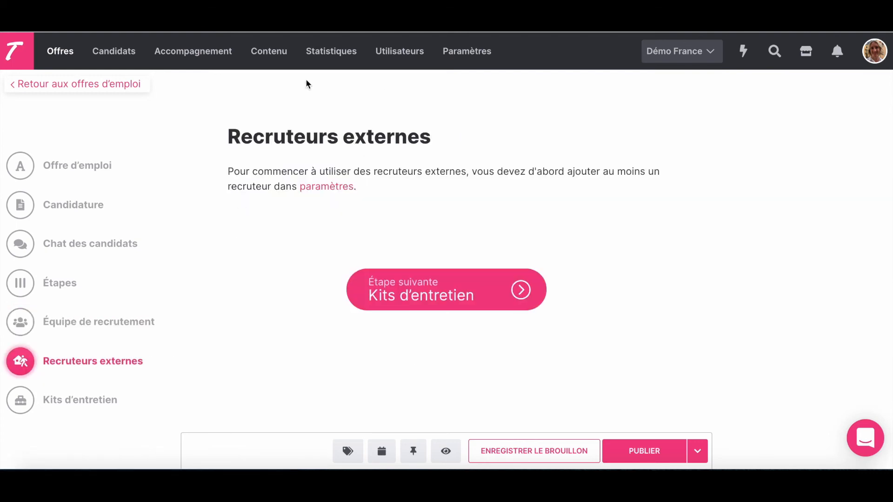
click(403, 292)
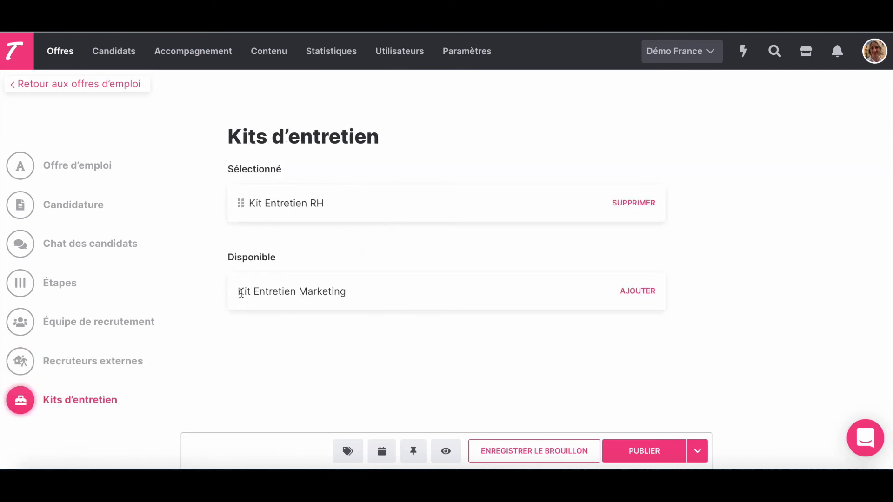
click(625, 288)
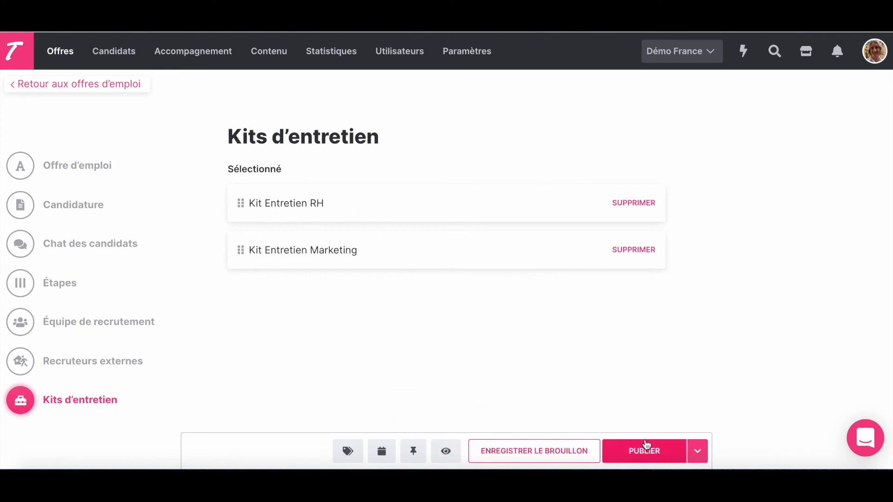
click(698, 453)
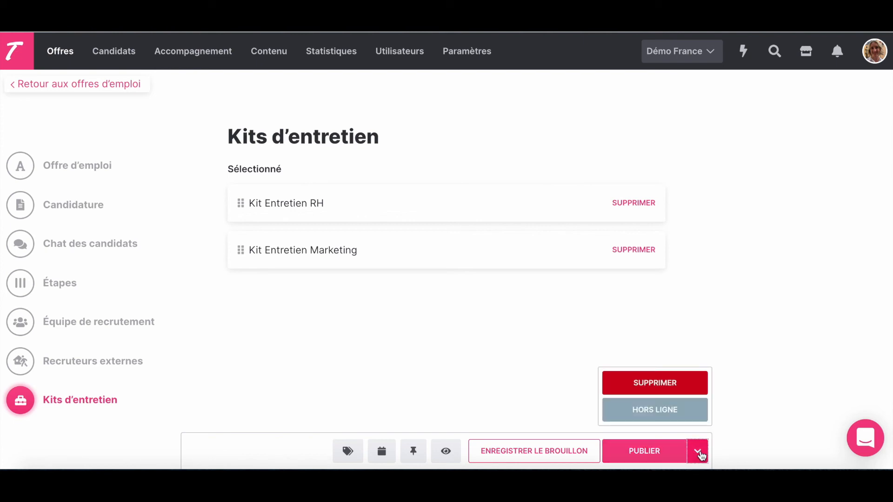
click(649, 454)
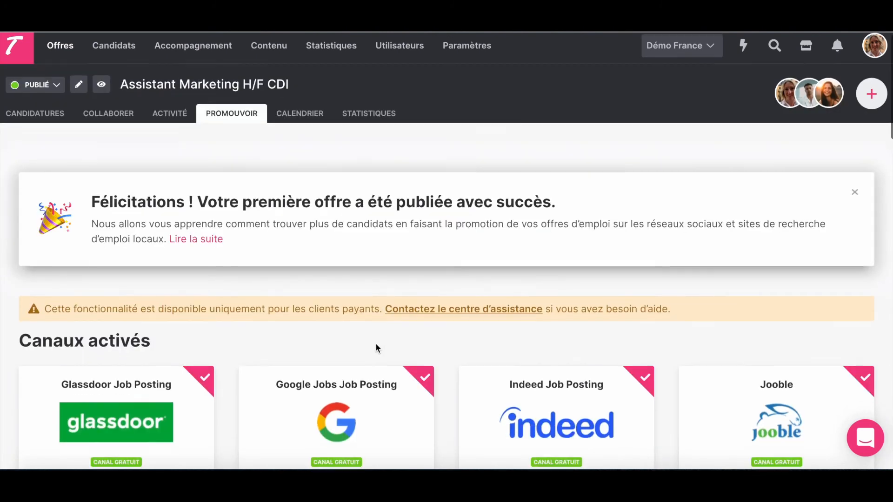
Step: Examine the published offer's activated channels, sharing options and available social networks and job boards, and return to the list of offers
scroll(375, 348, down, 2)
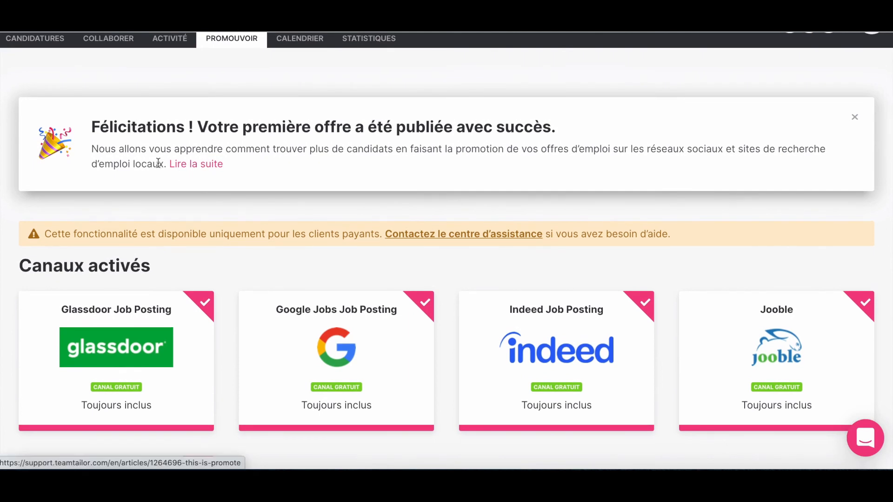
scroll(217, 262, down, 2)
scroll(218, 266, down, 1)
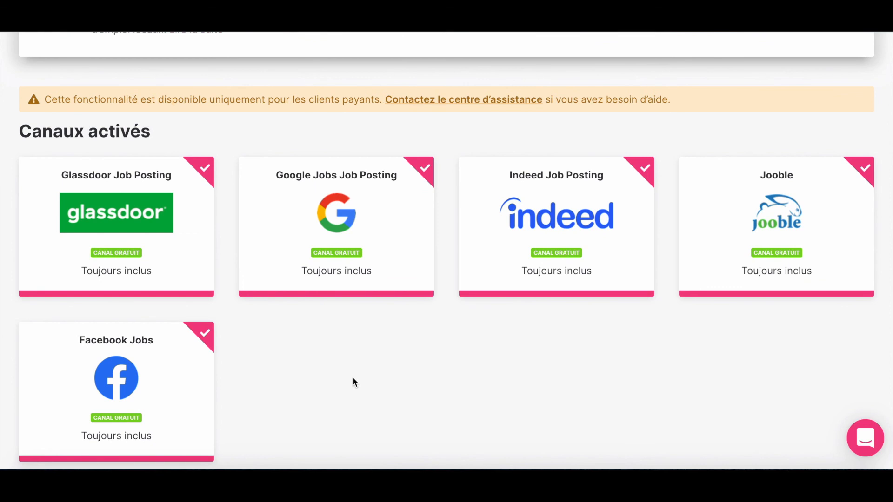
scroll(353, 382, down, 5)
scroll(353, 378, down, 5)
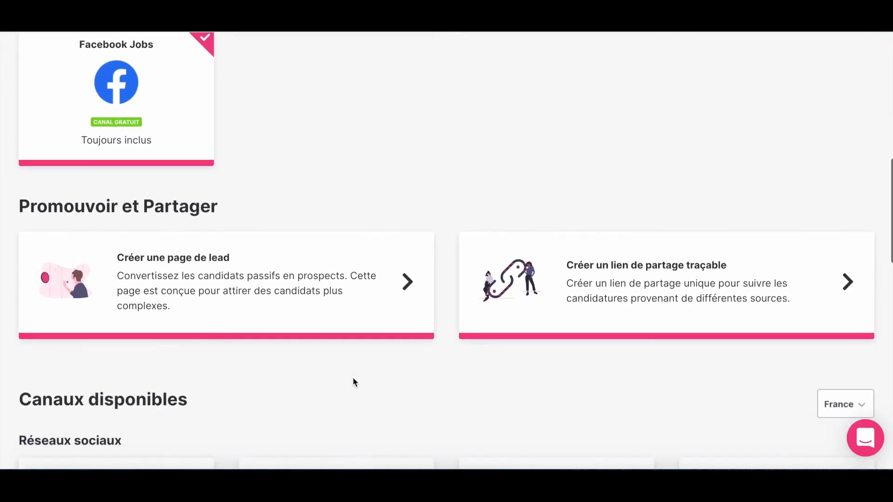
scroll(353, 382, down, 5)
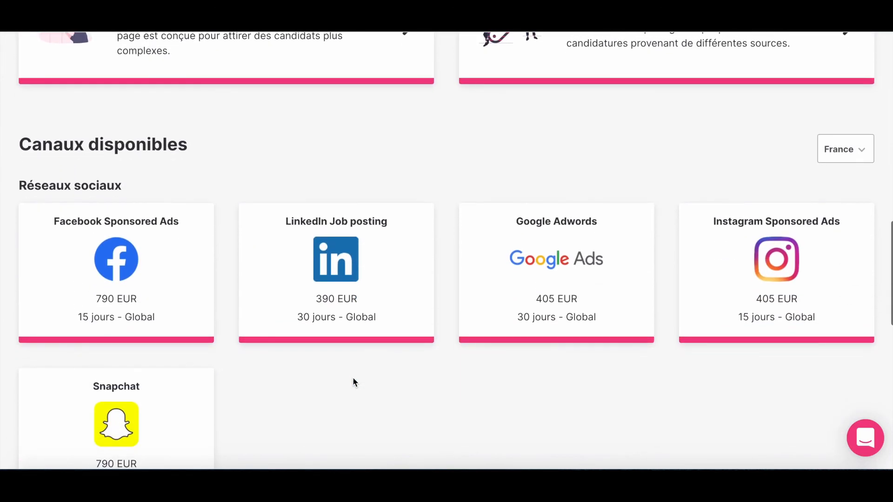
scroll(353, 381, down, 4)
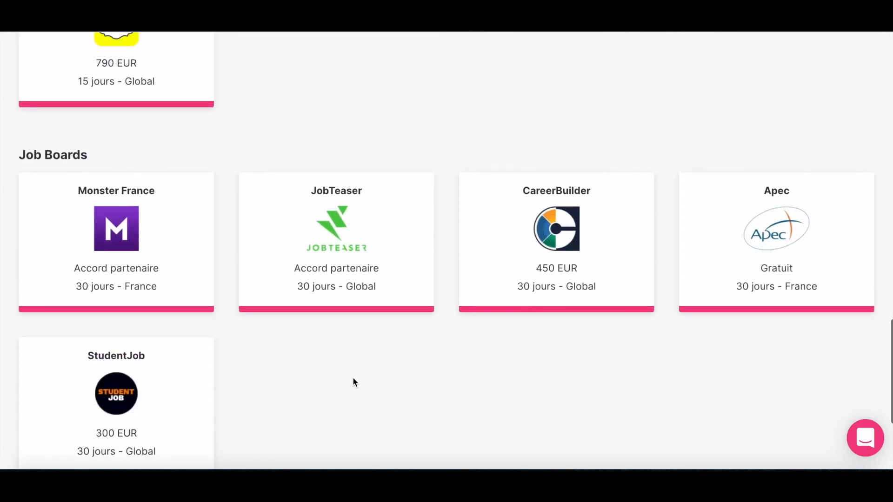
scroll(353, 378, down, 1)
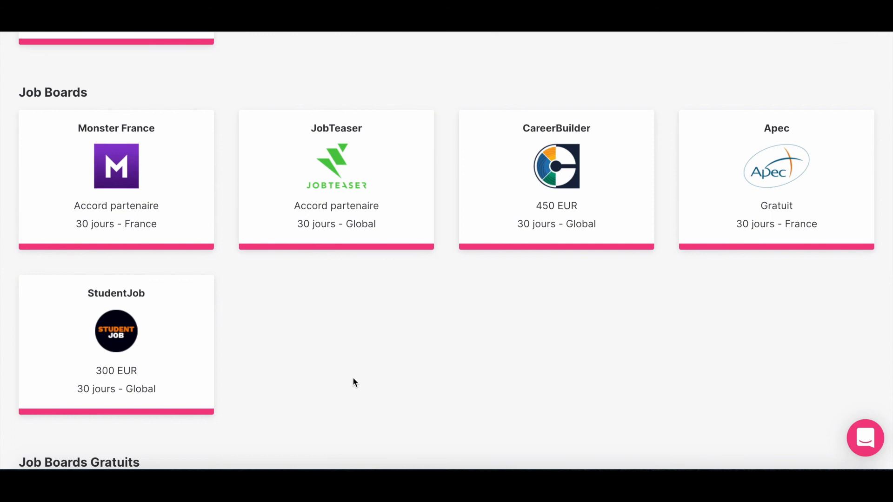
scroll(353, 379, down, 2)
scroll(353, 379, up, 3)
scroll(353, 379, up, 5)
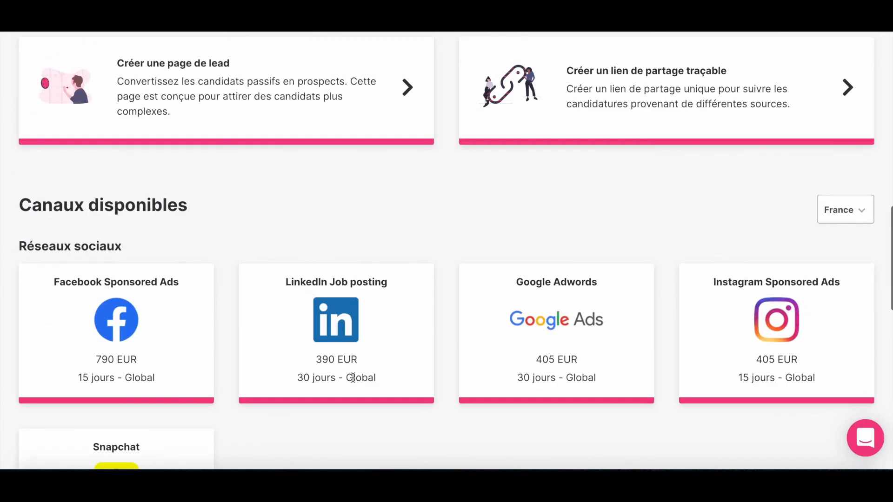
scroll(353, 378, up, 3)
scroll(353, 378, up, 4)
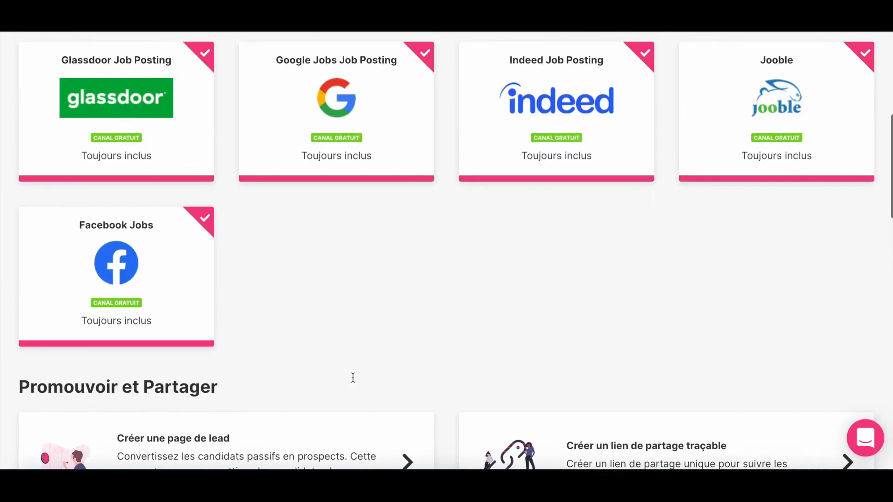
scroll(353, 378, down, 2)
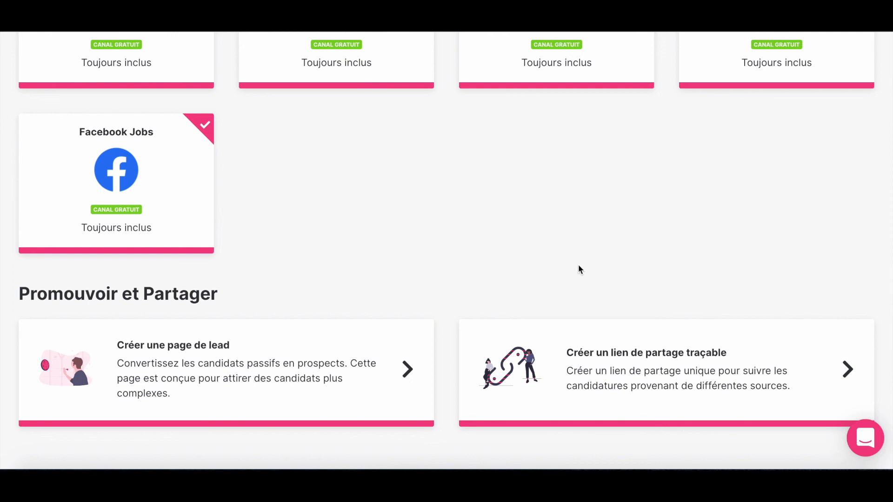
scroll(579, 266, up, 7)
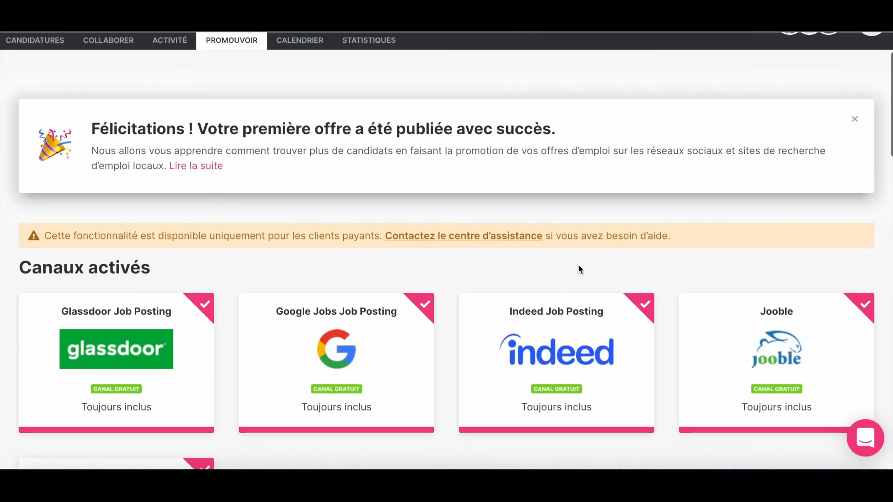
scroll(578, 266, up, 2)
click(65, 61)
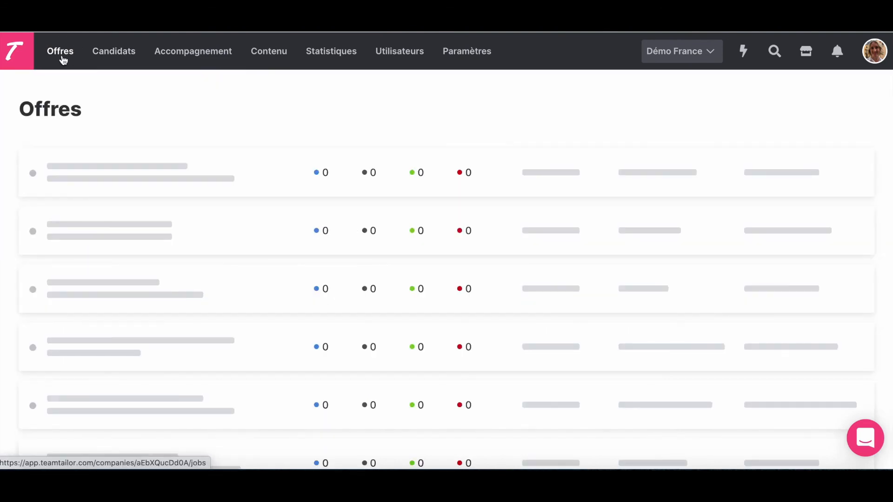